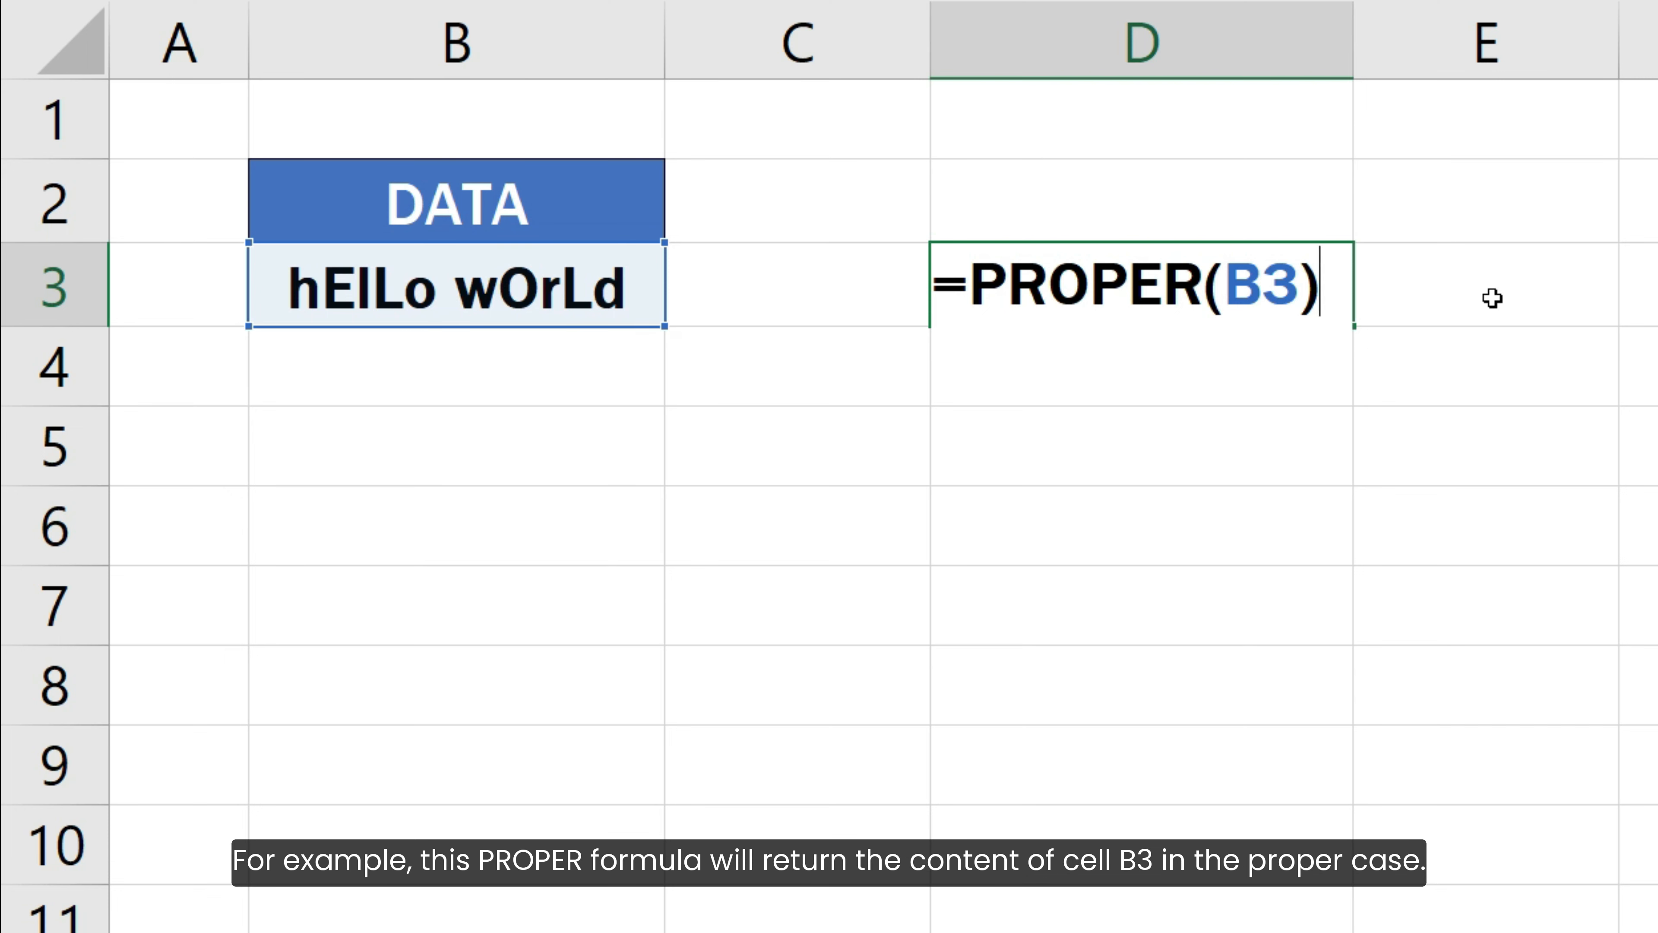
Complete the formula =PROPER(B3) in cell D3 for the mixed-case hello world text
key(Return)
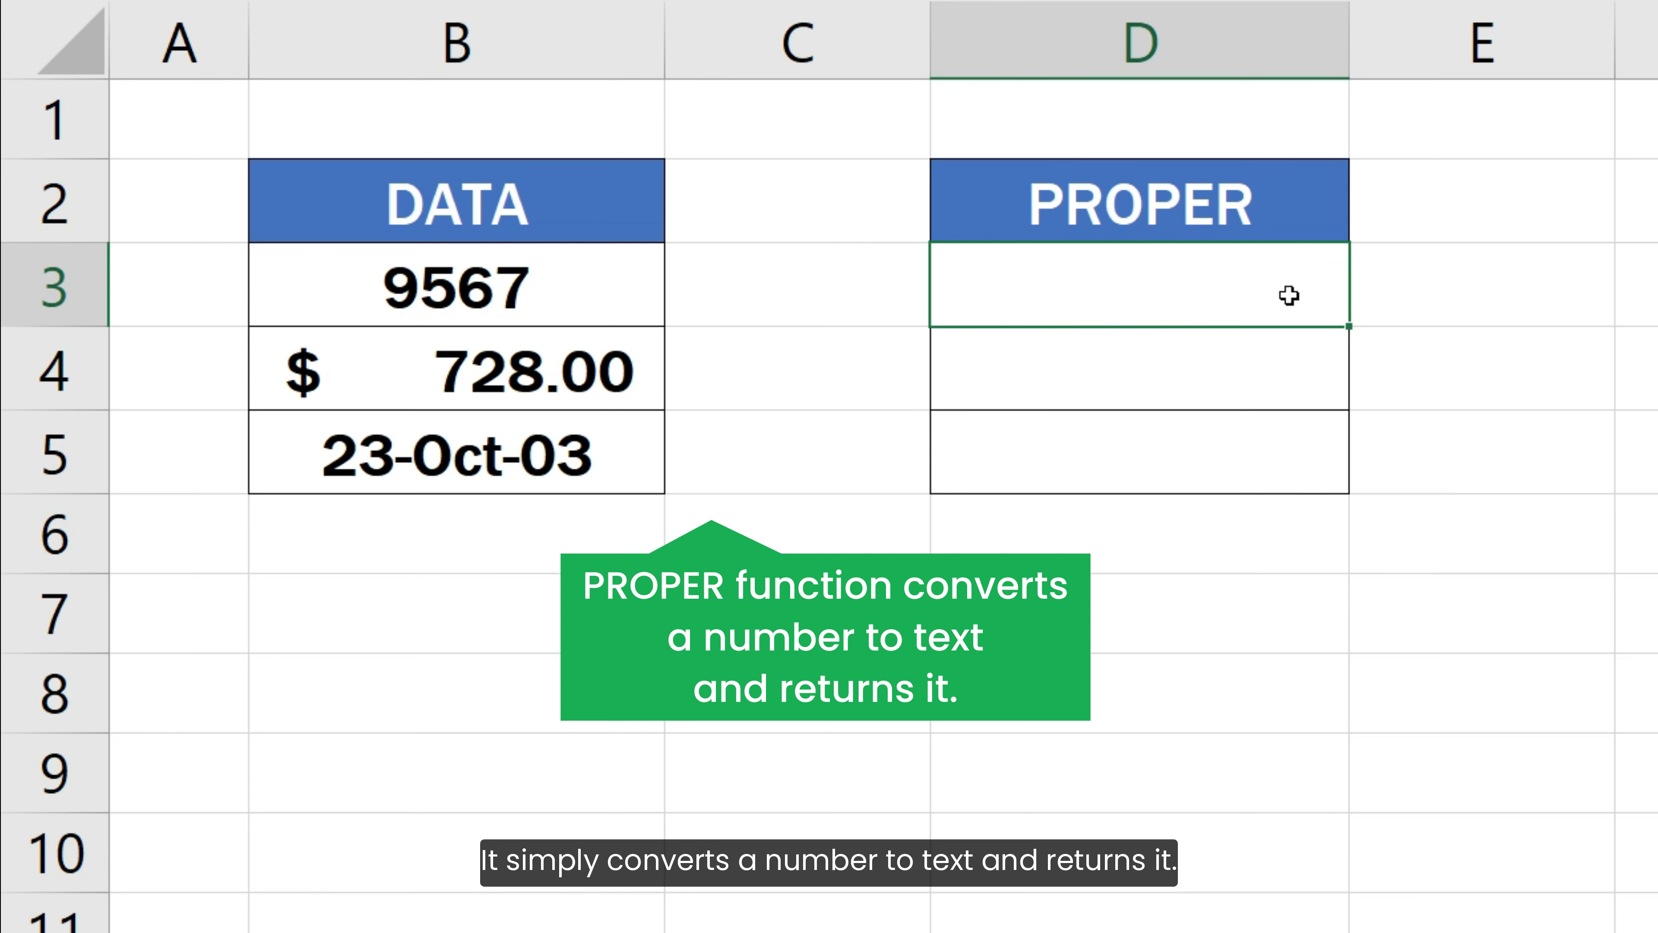
Enter =PROPER(B3) in cell D3 to apply the PROPER function to the plain number in the DATA column
double_click(1289, 295)
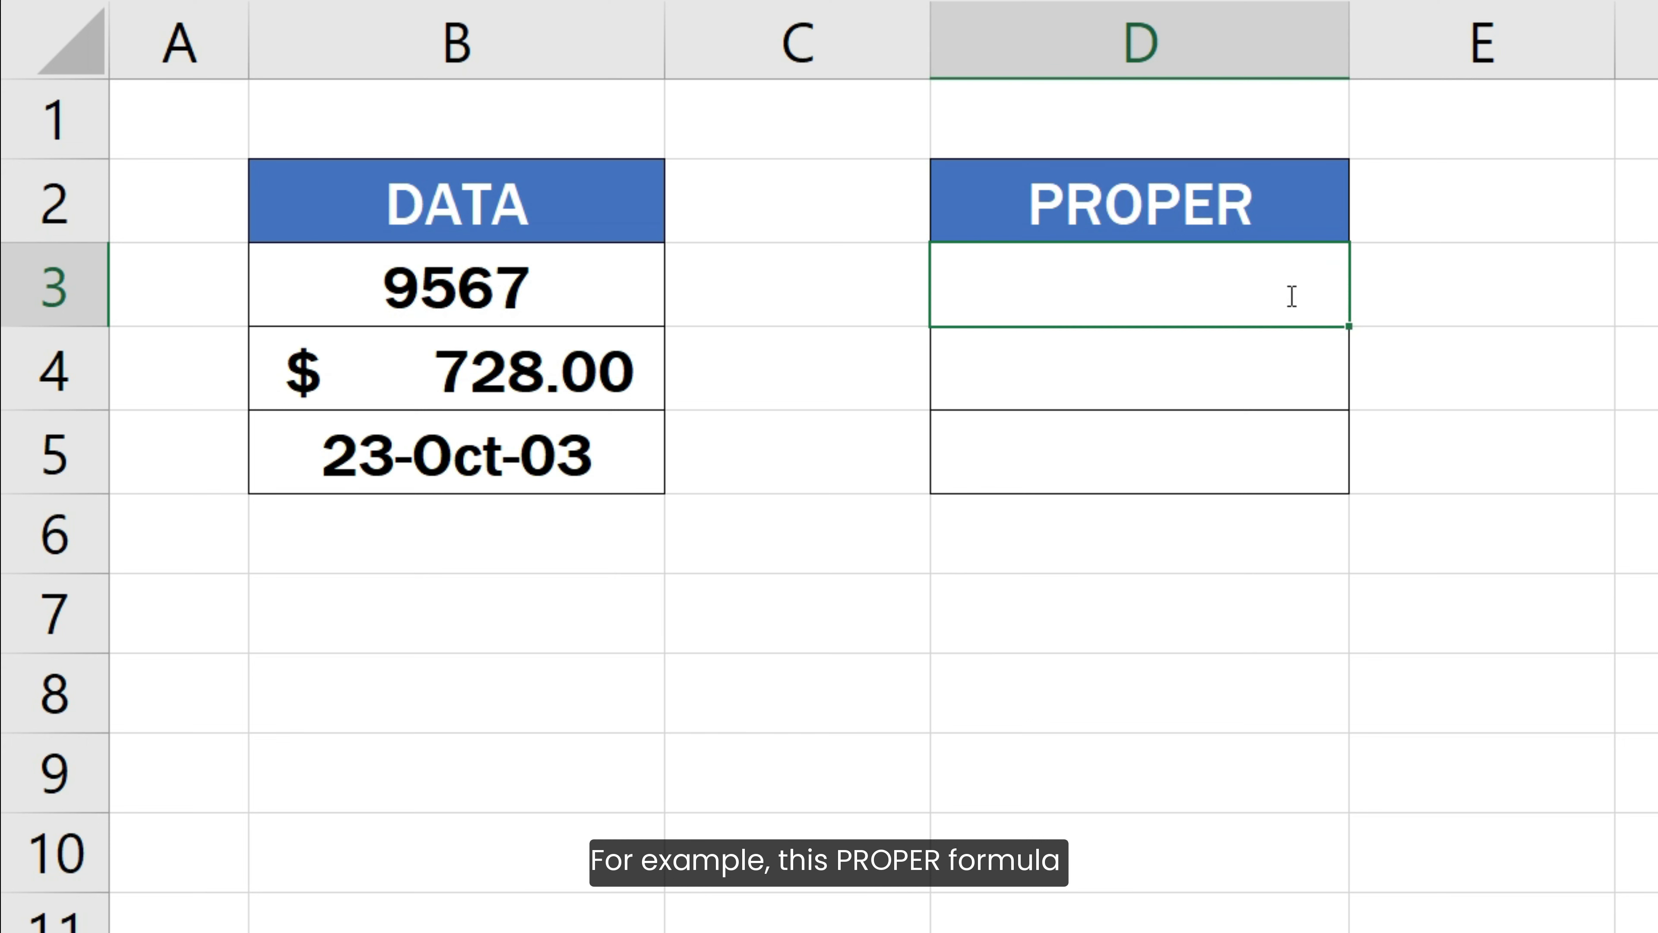
text(=PROPER()
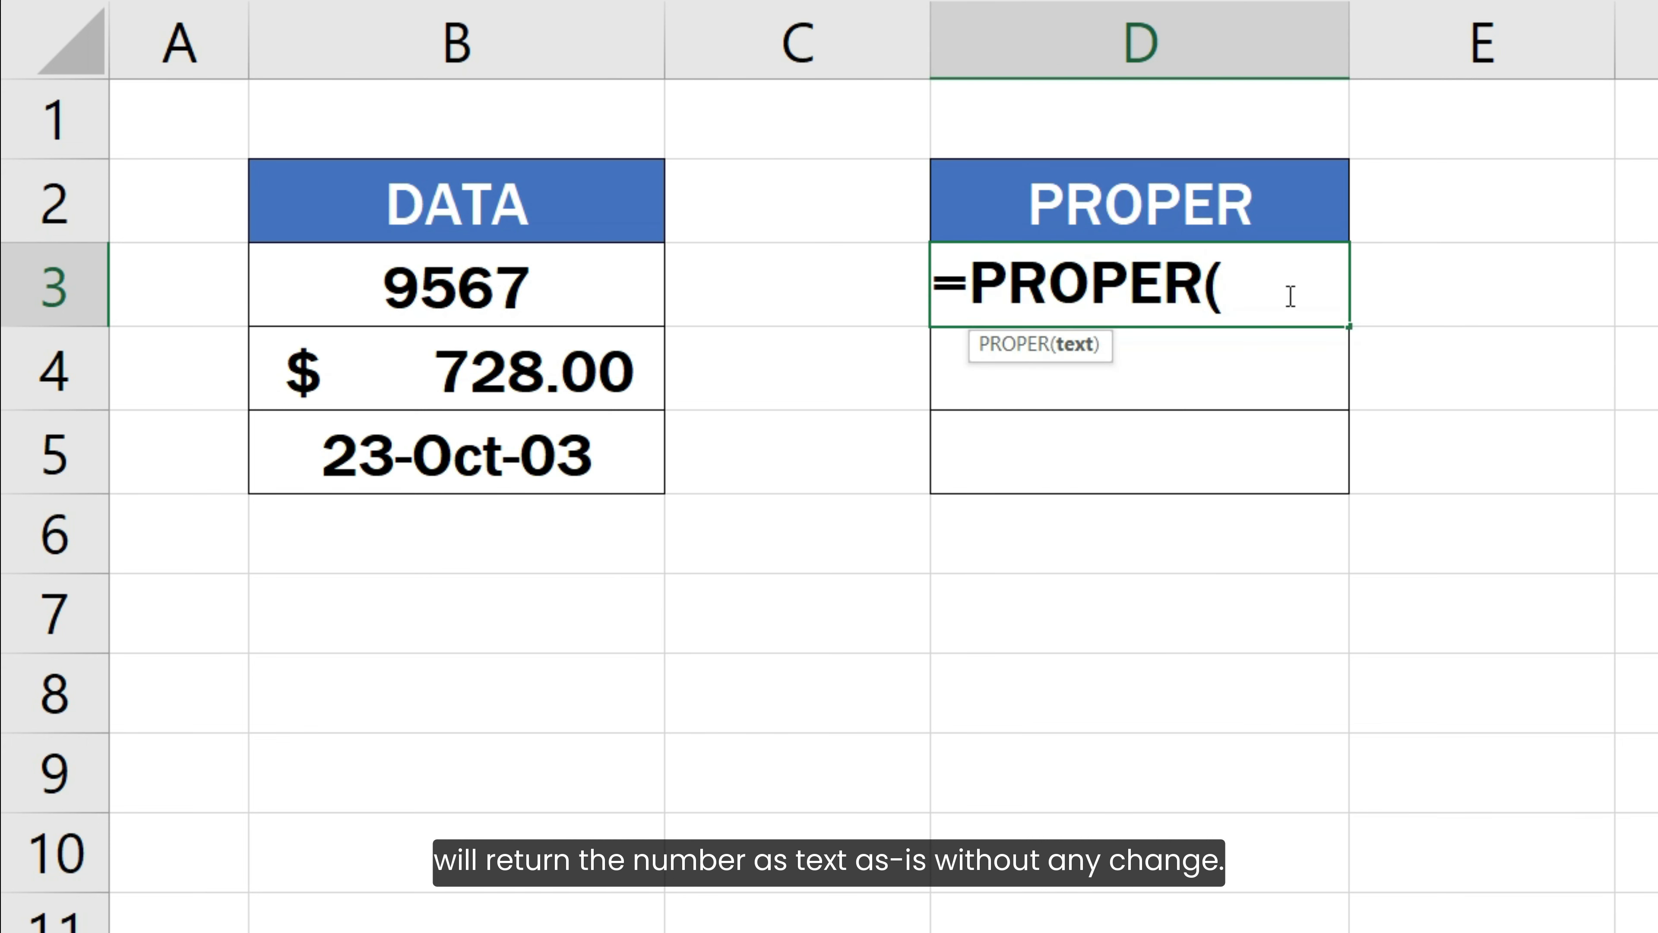
click(635, 289)
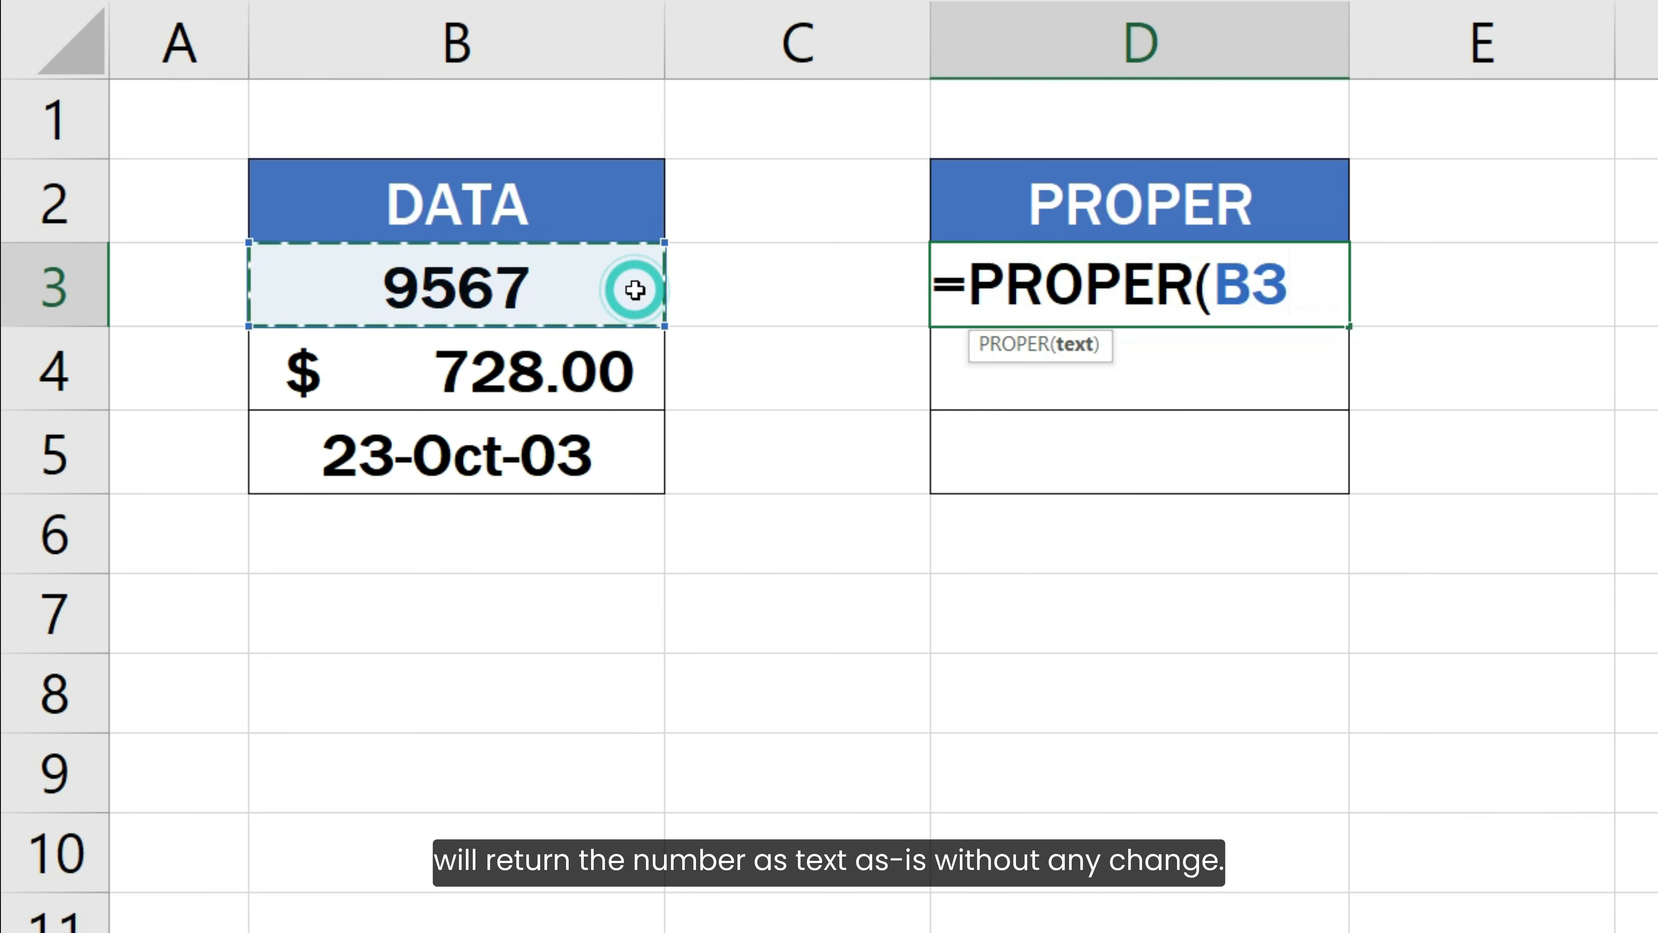
text())
key(Return)
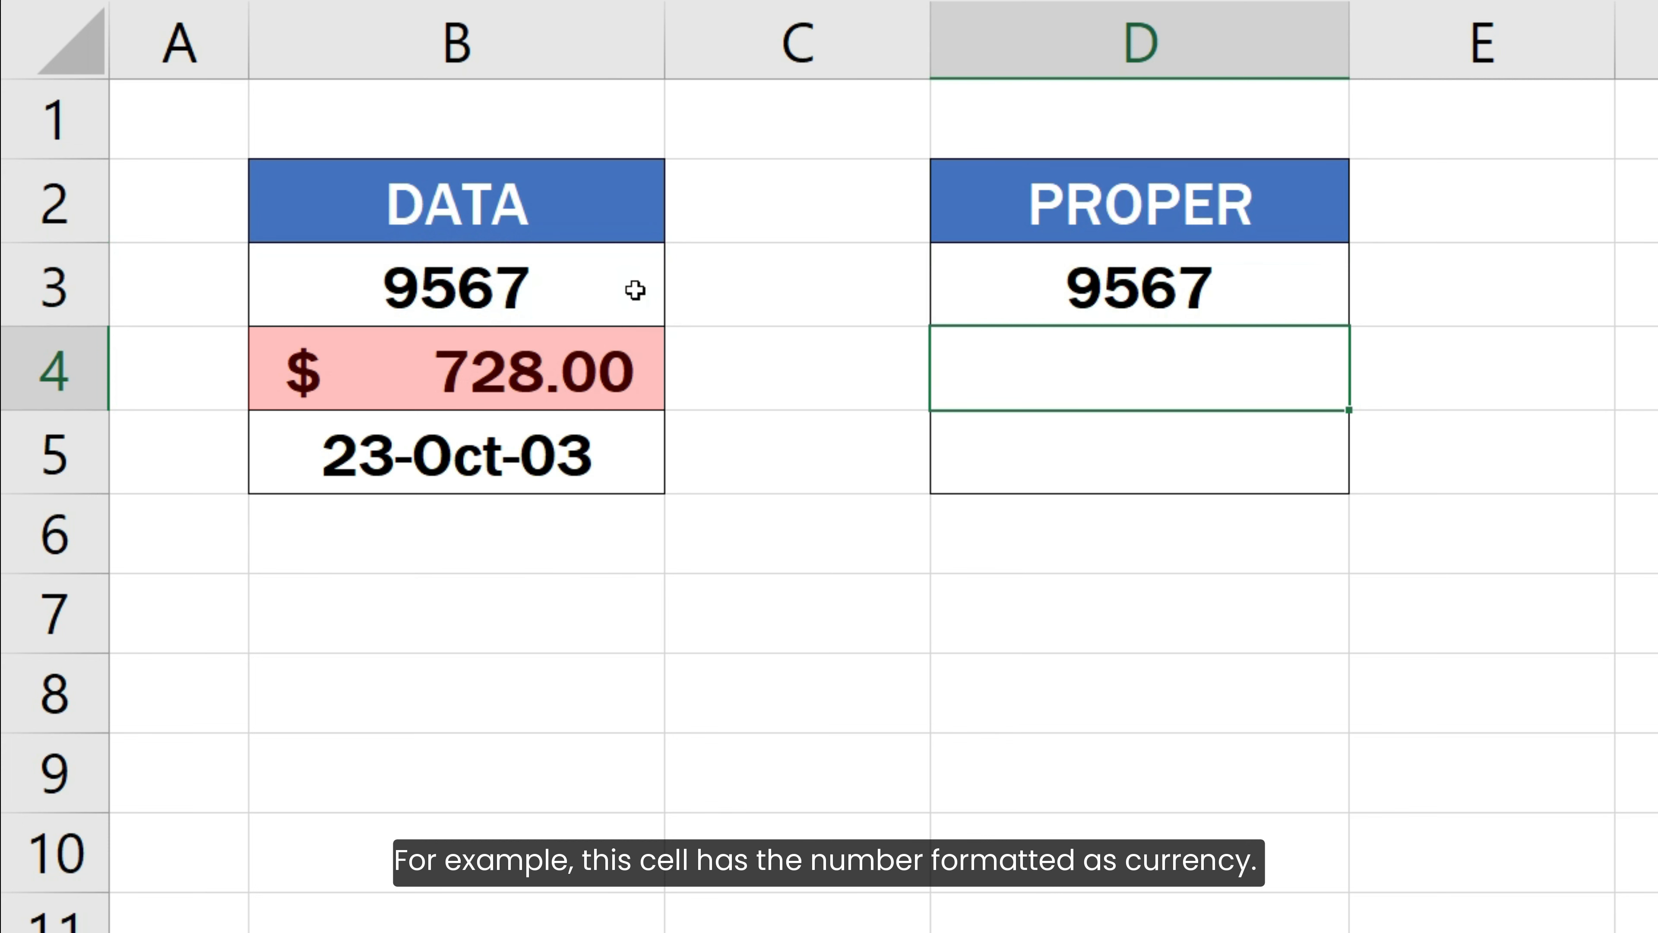
Enter =PROPER(B4) in cell D4 to apply the PROPER function to the currency-formatted number
text(=P)
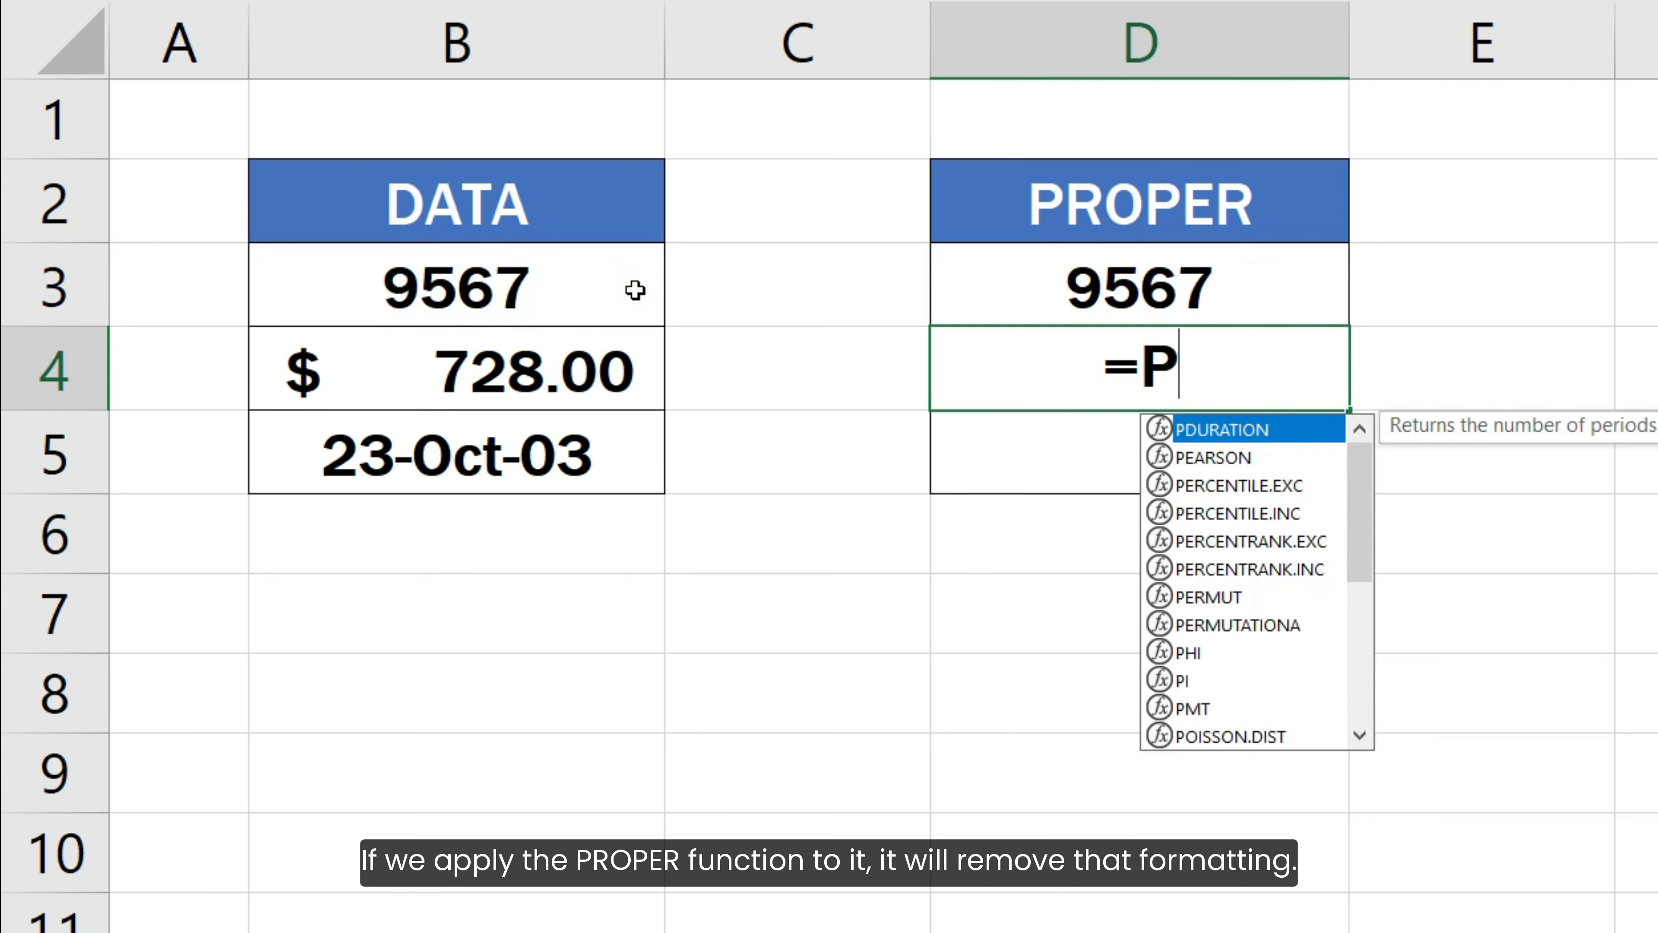
text(ROPER()
click(560, 367)
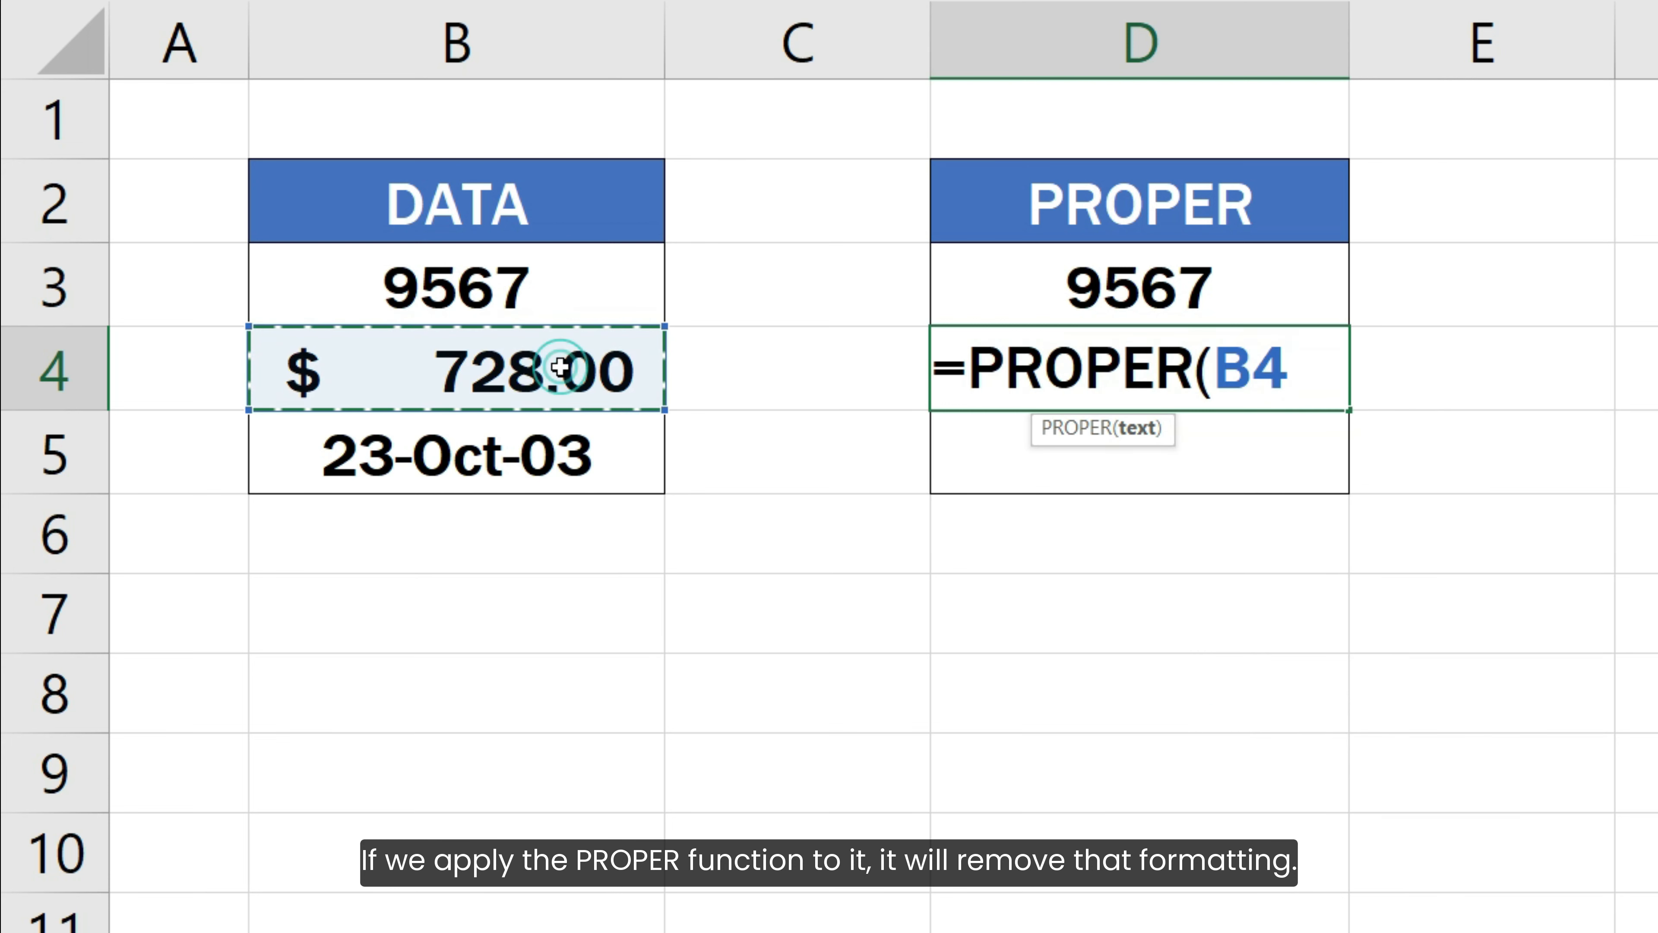
text())
key(Return)
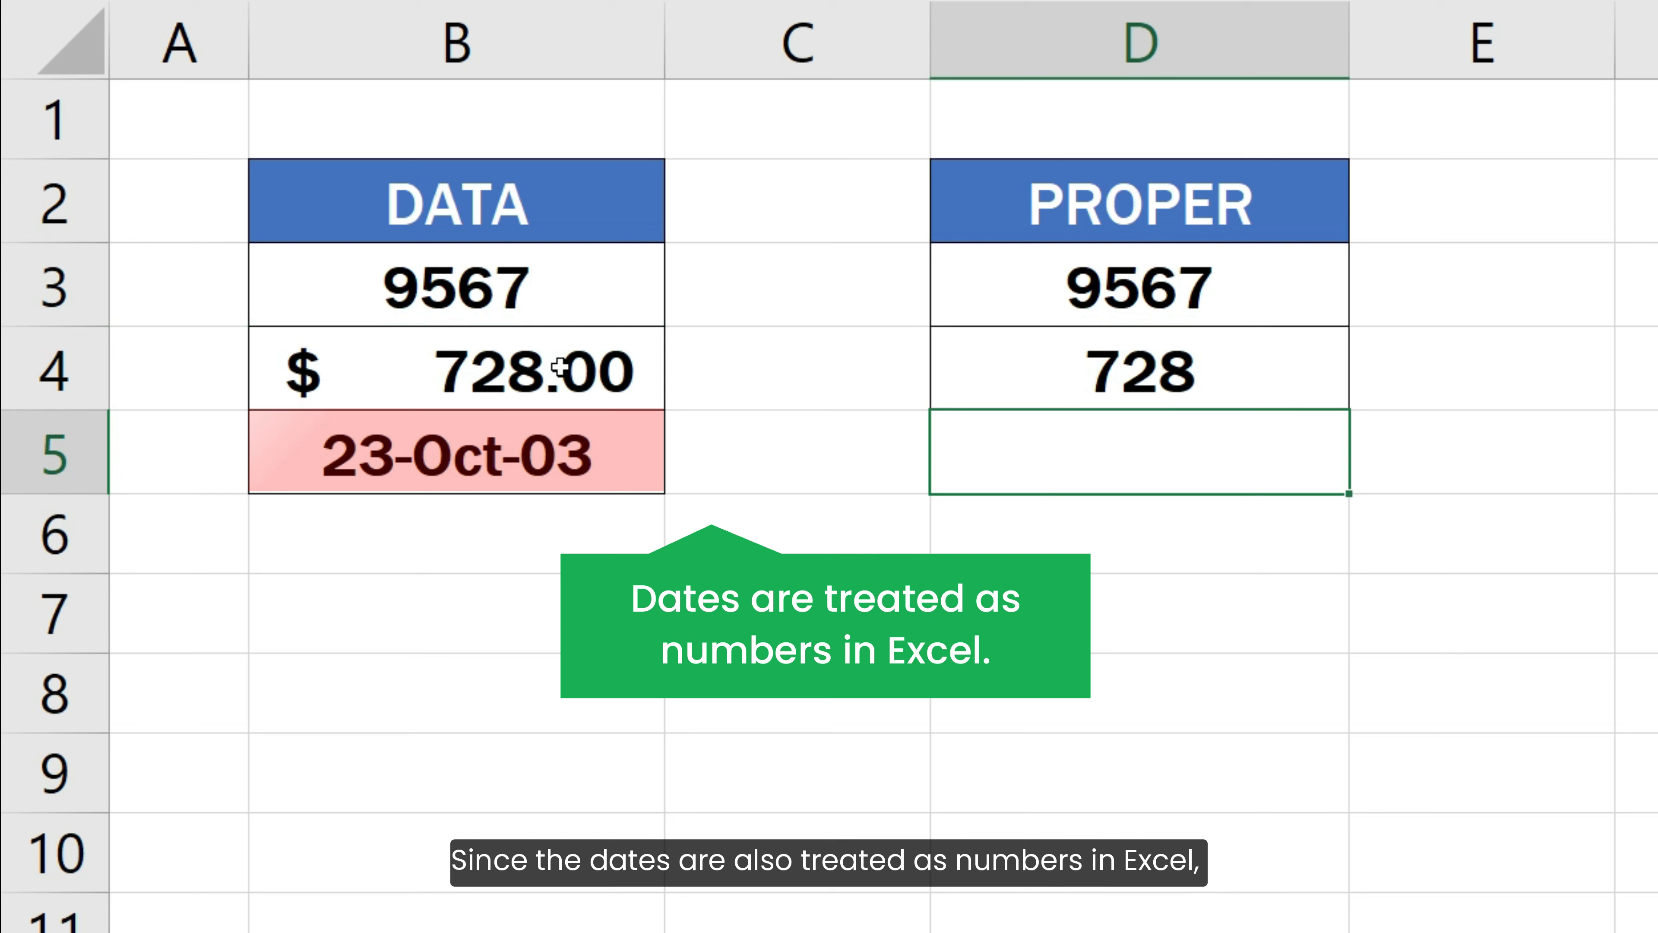
Enter =PROPER(B5) in cell D5 to apply the PROPER function to the date
text(=PROPER()
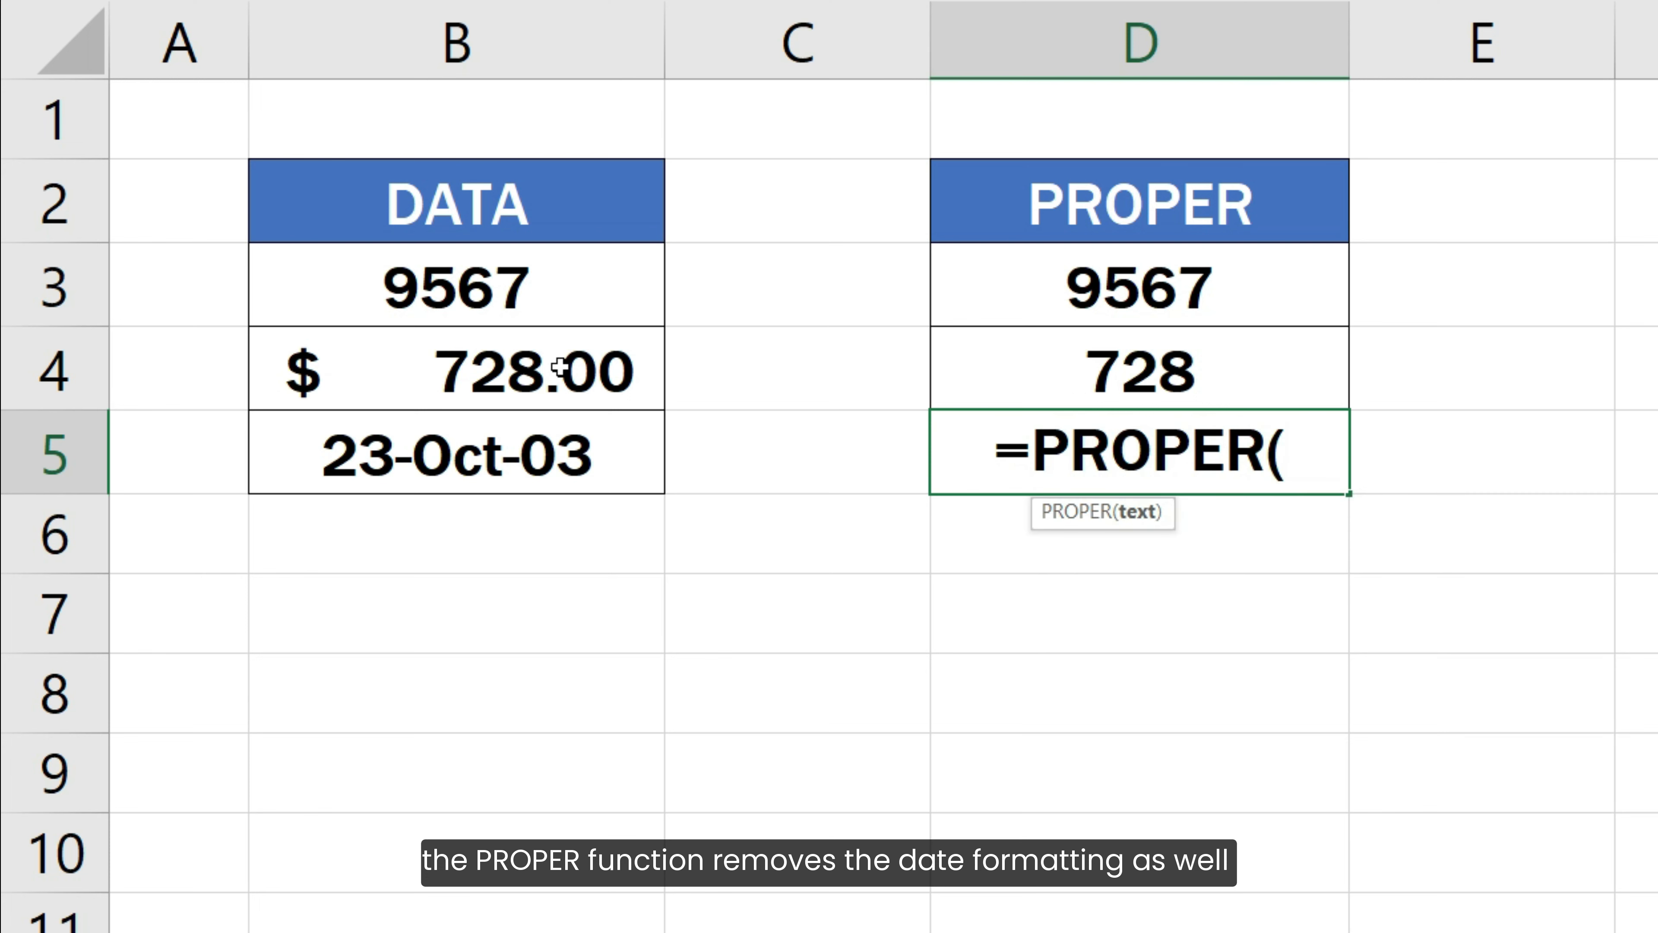
click(542, 426)
text())
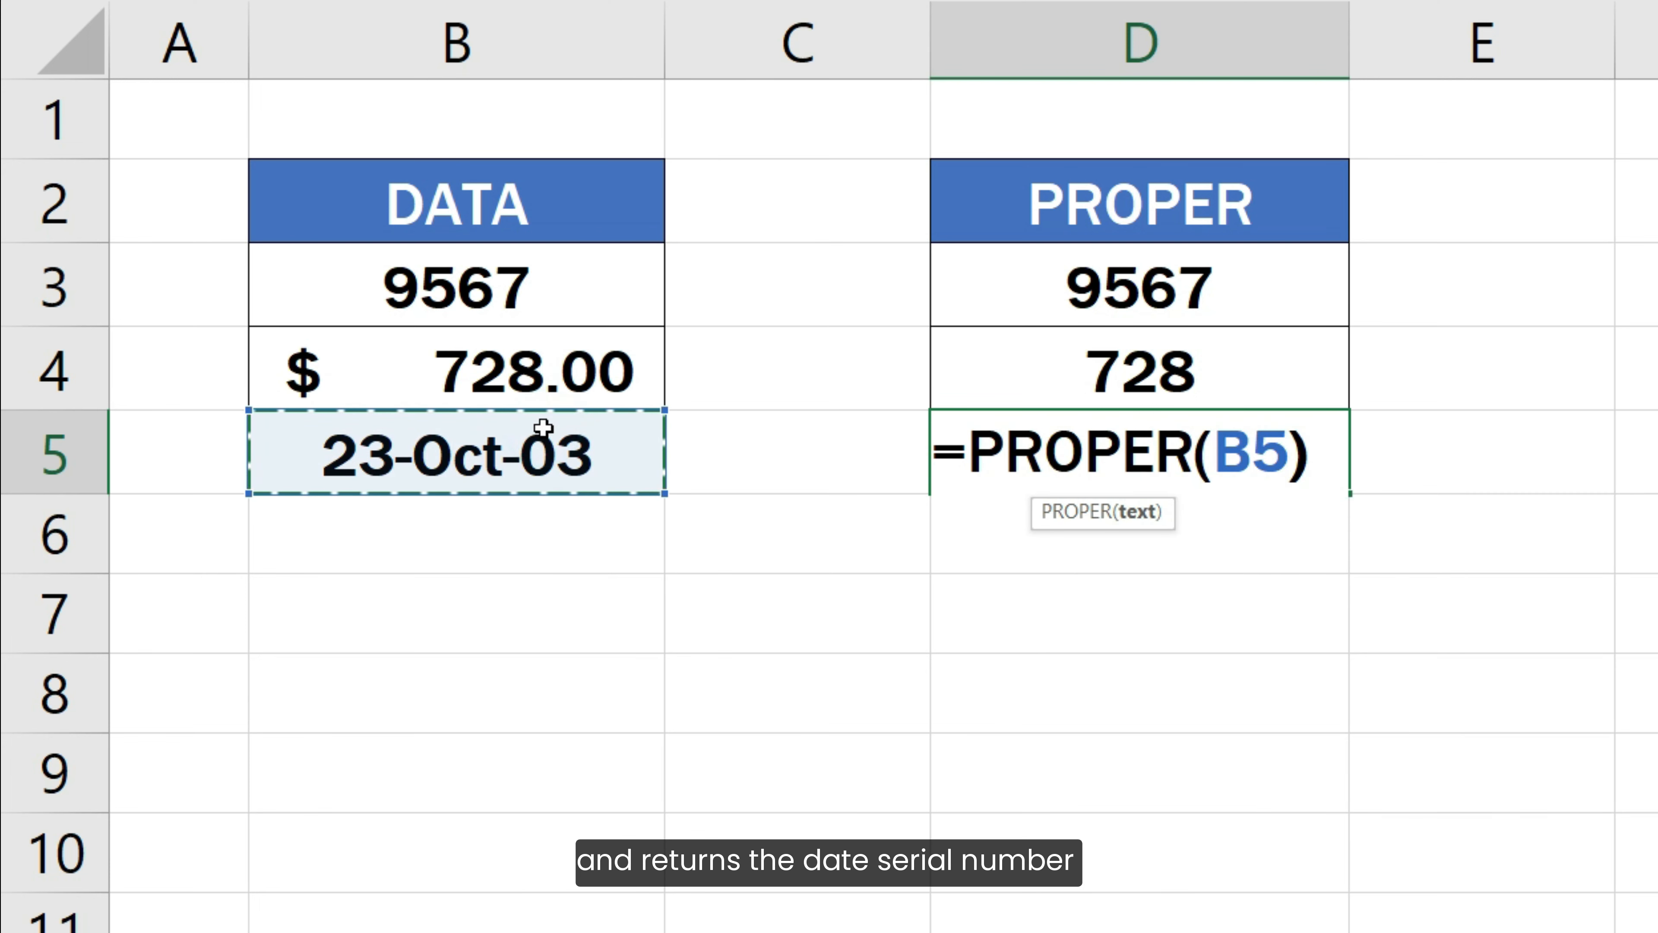
key(Return)
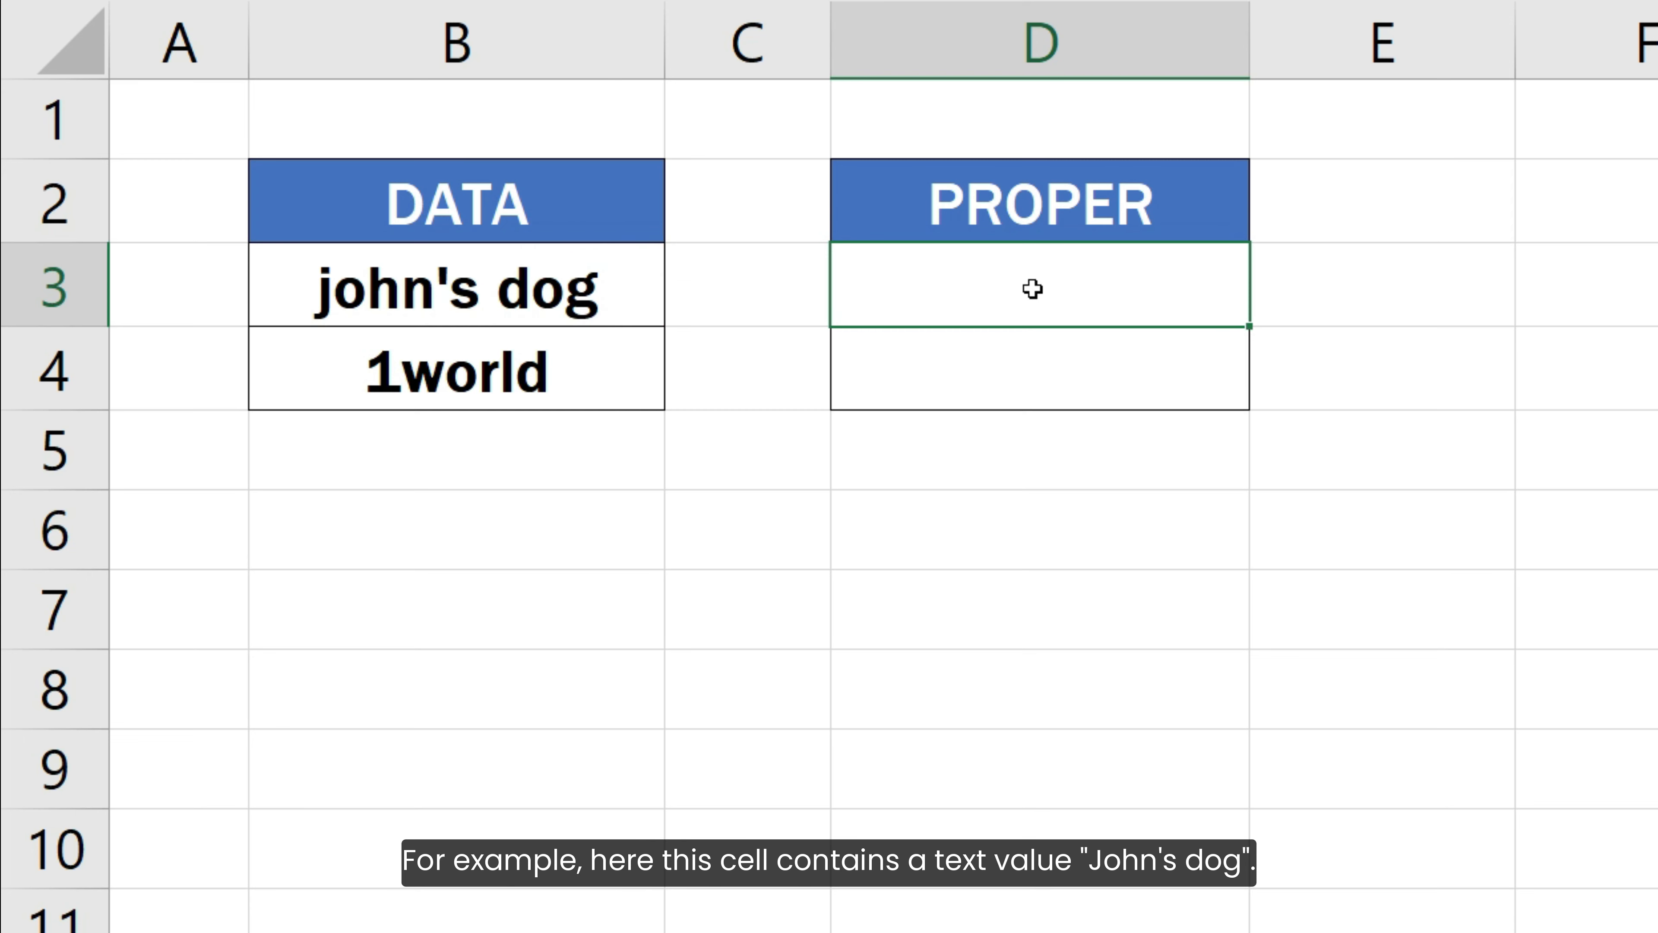
Enter =PROPER(B3) in cell D3 to convert the DATA text containing an apostrophe
double_click(1032, 289)
text(=PROPER()
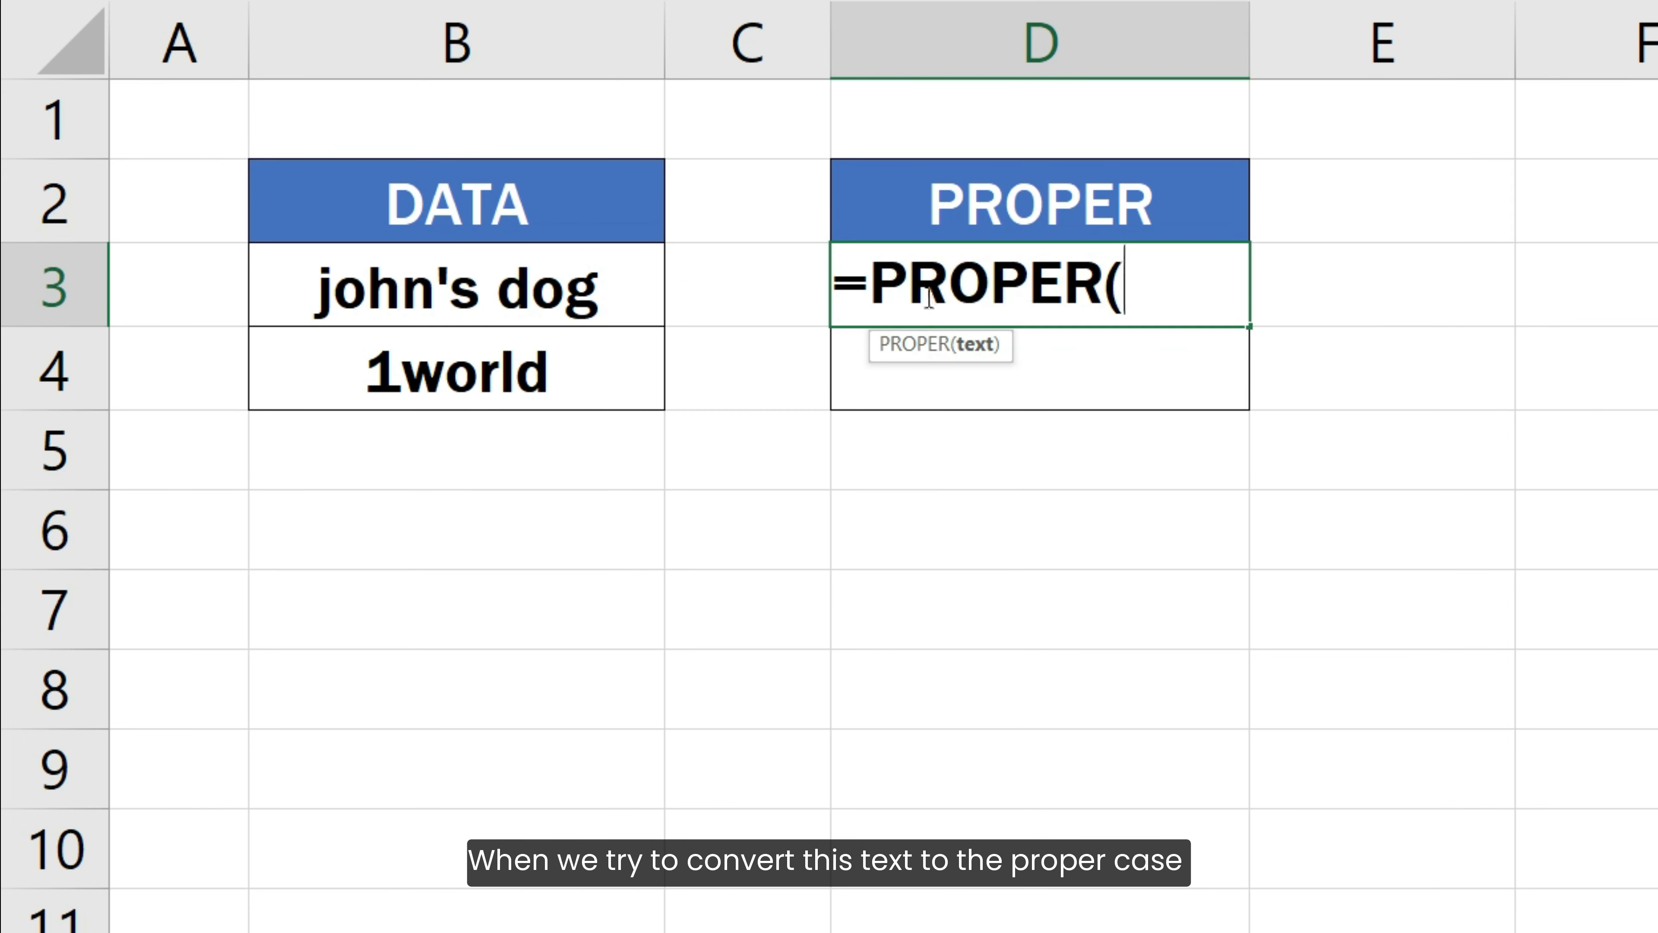
click(622, 275)
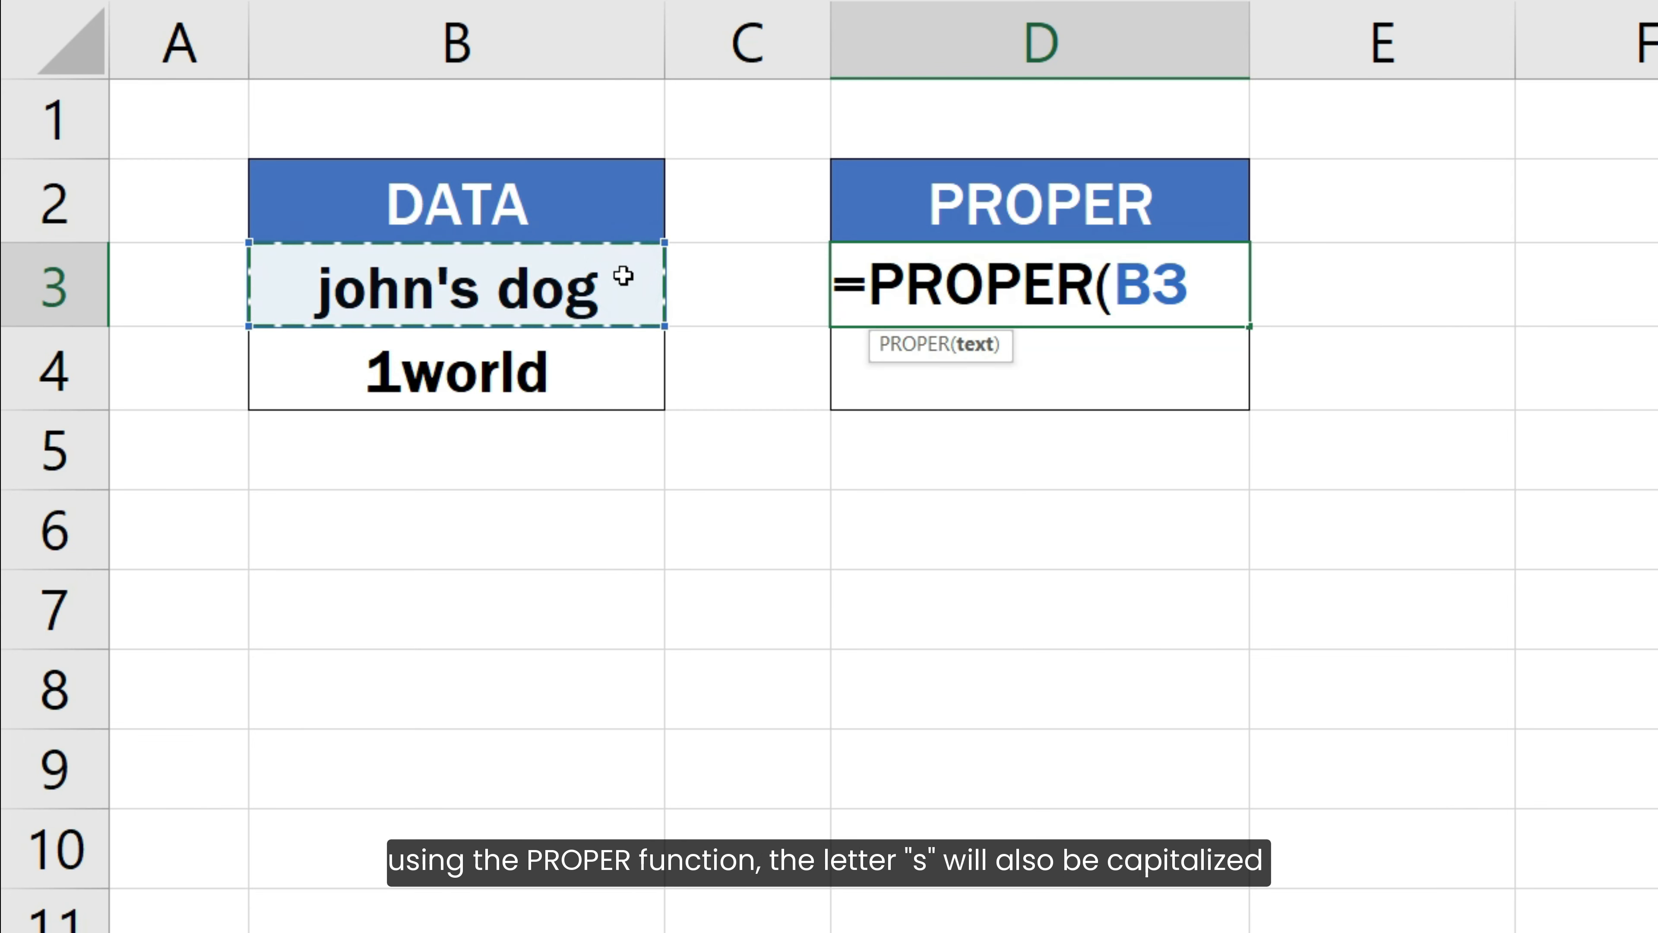
text())
key(Return)
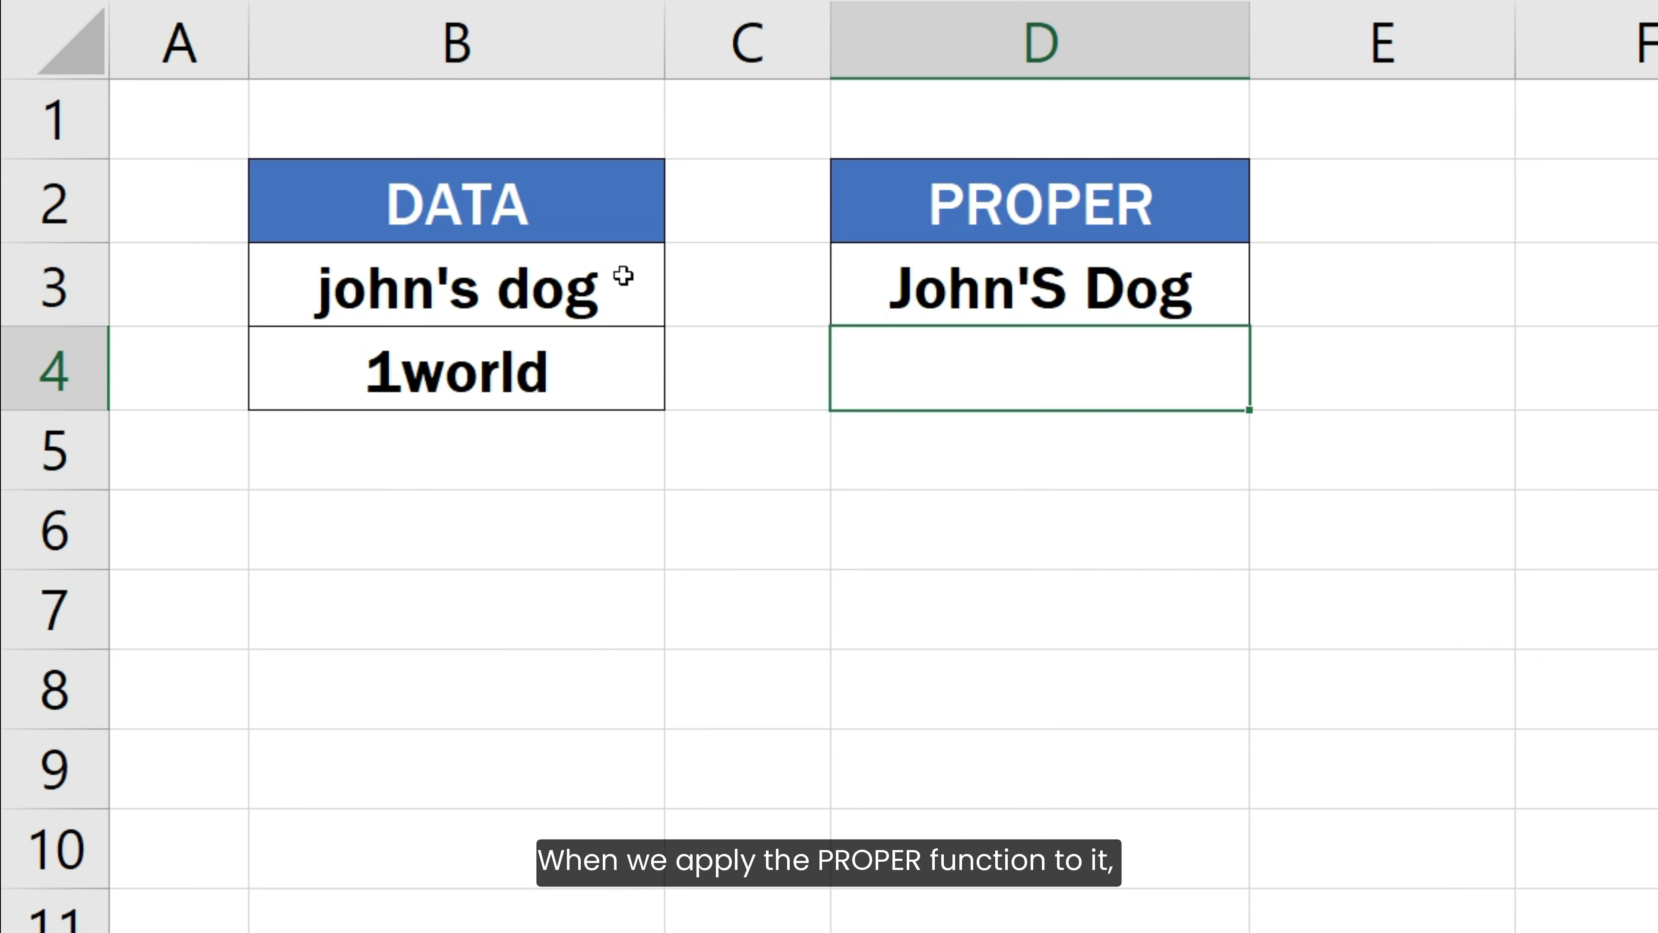
Enter =PROPER(B4) in cell D4 to convert the text "1world", which starts with a number
text(=PROPER()
click(620, 366)
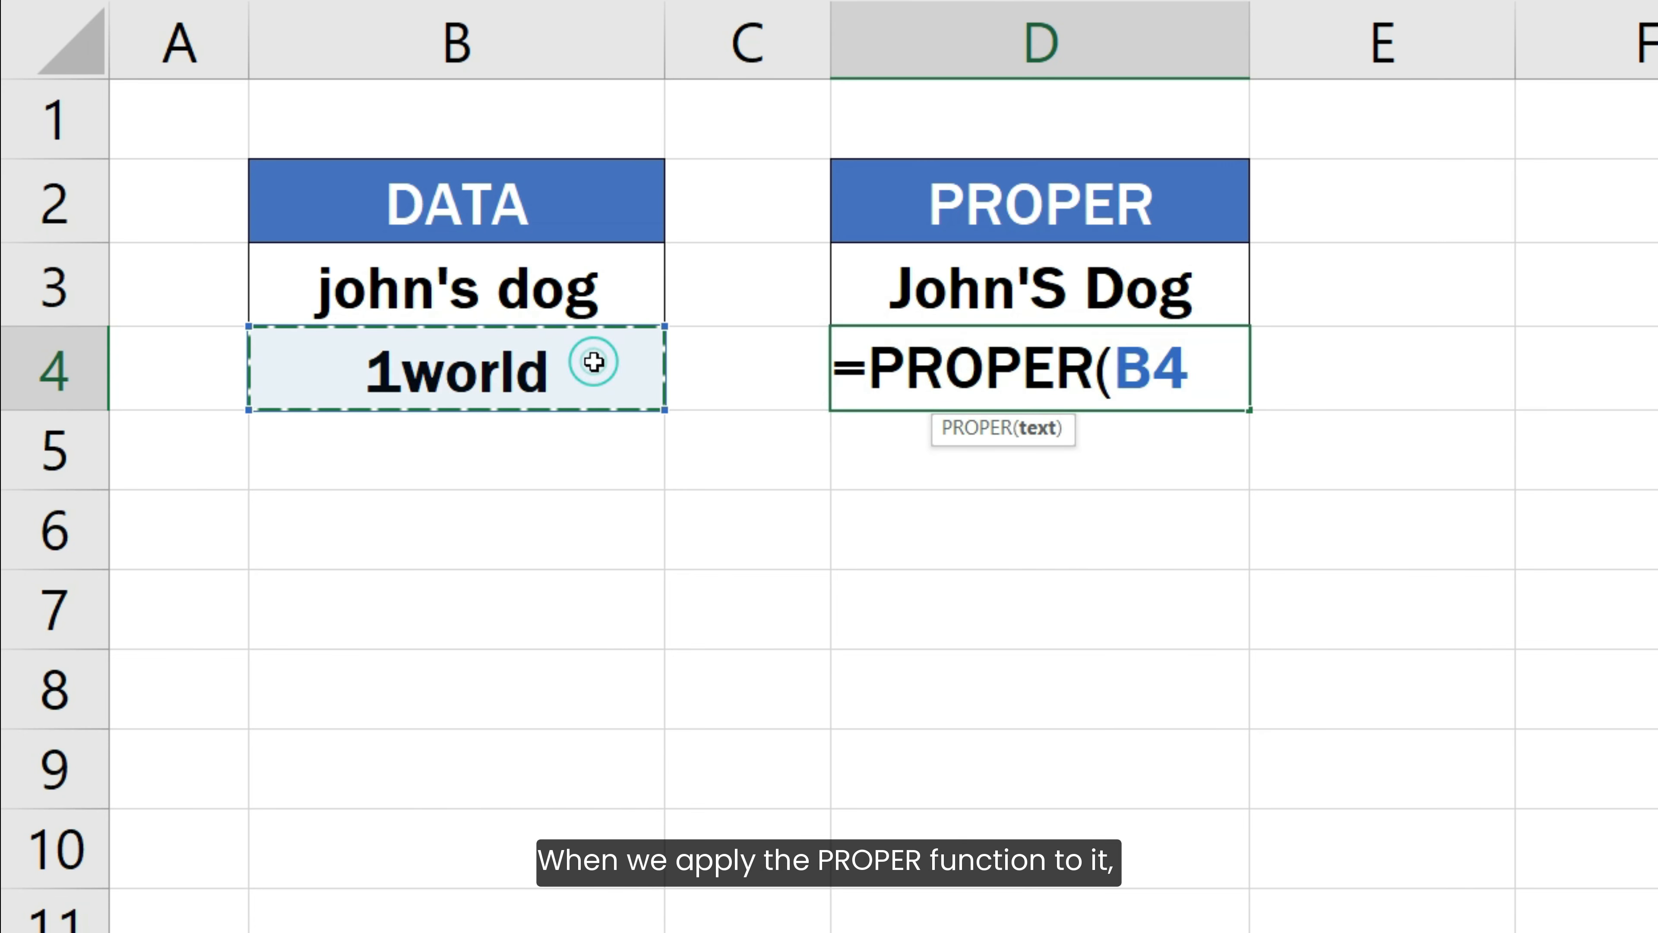
text())
key(Return)
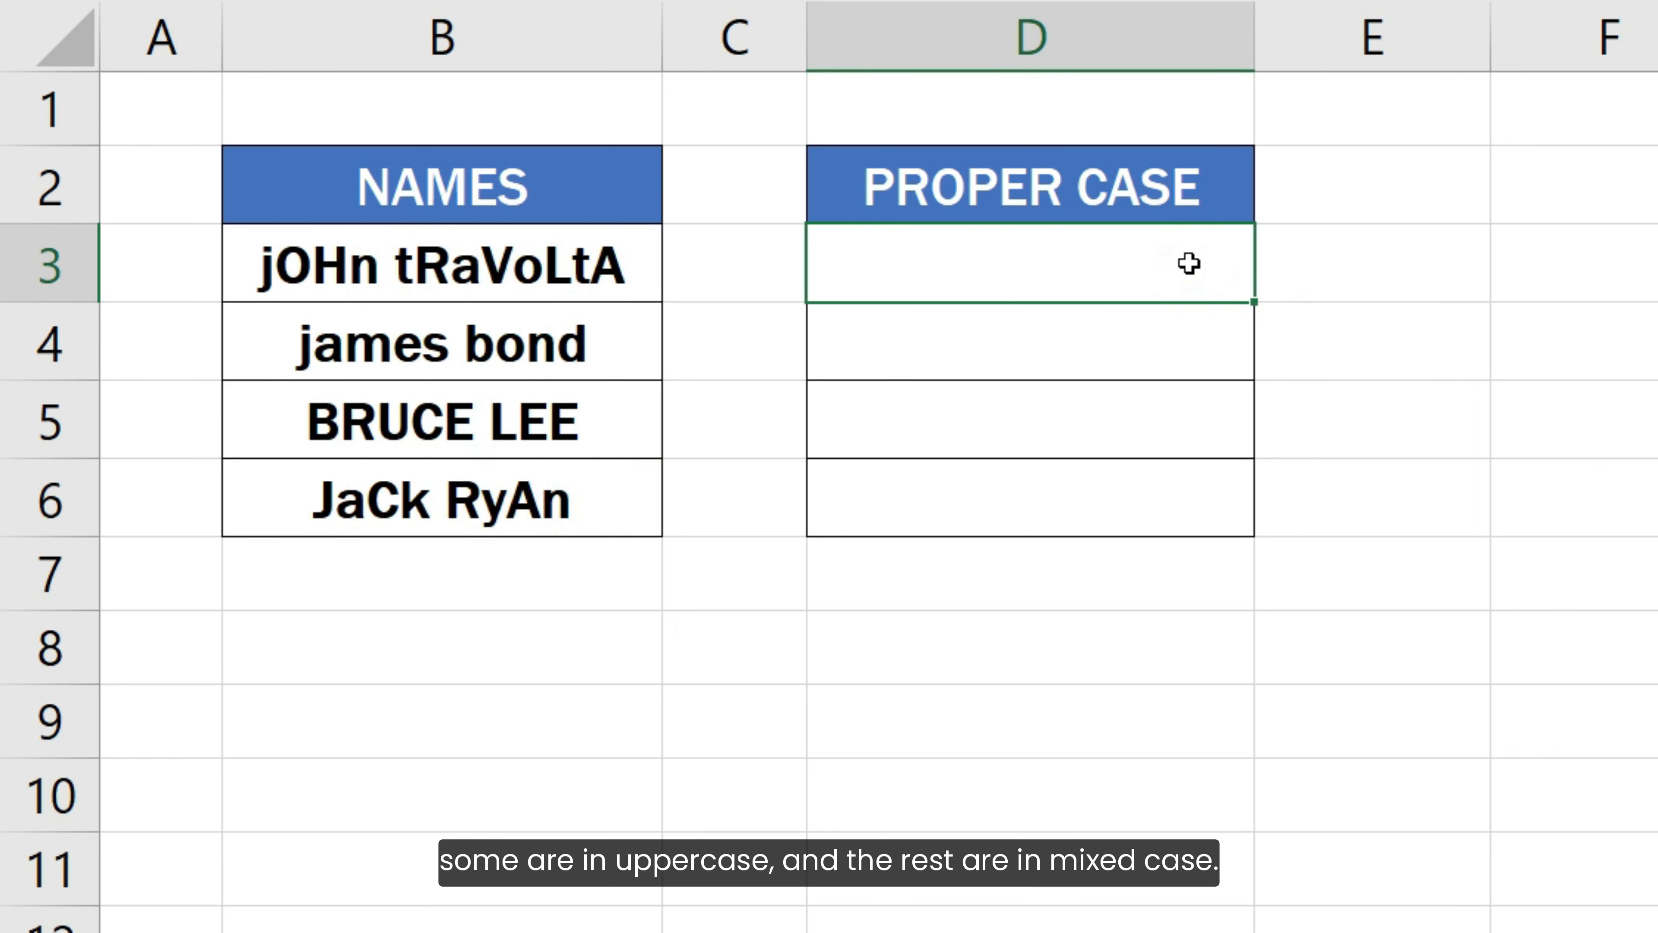
Enter =PROPER(B3) in cell D3 to convert the first entry of the NAMES column to proper case
text(=PROPER()
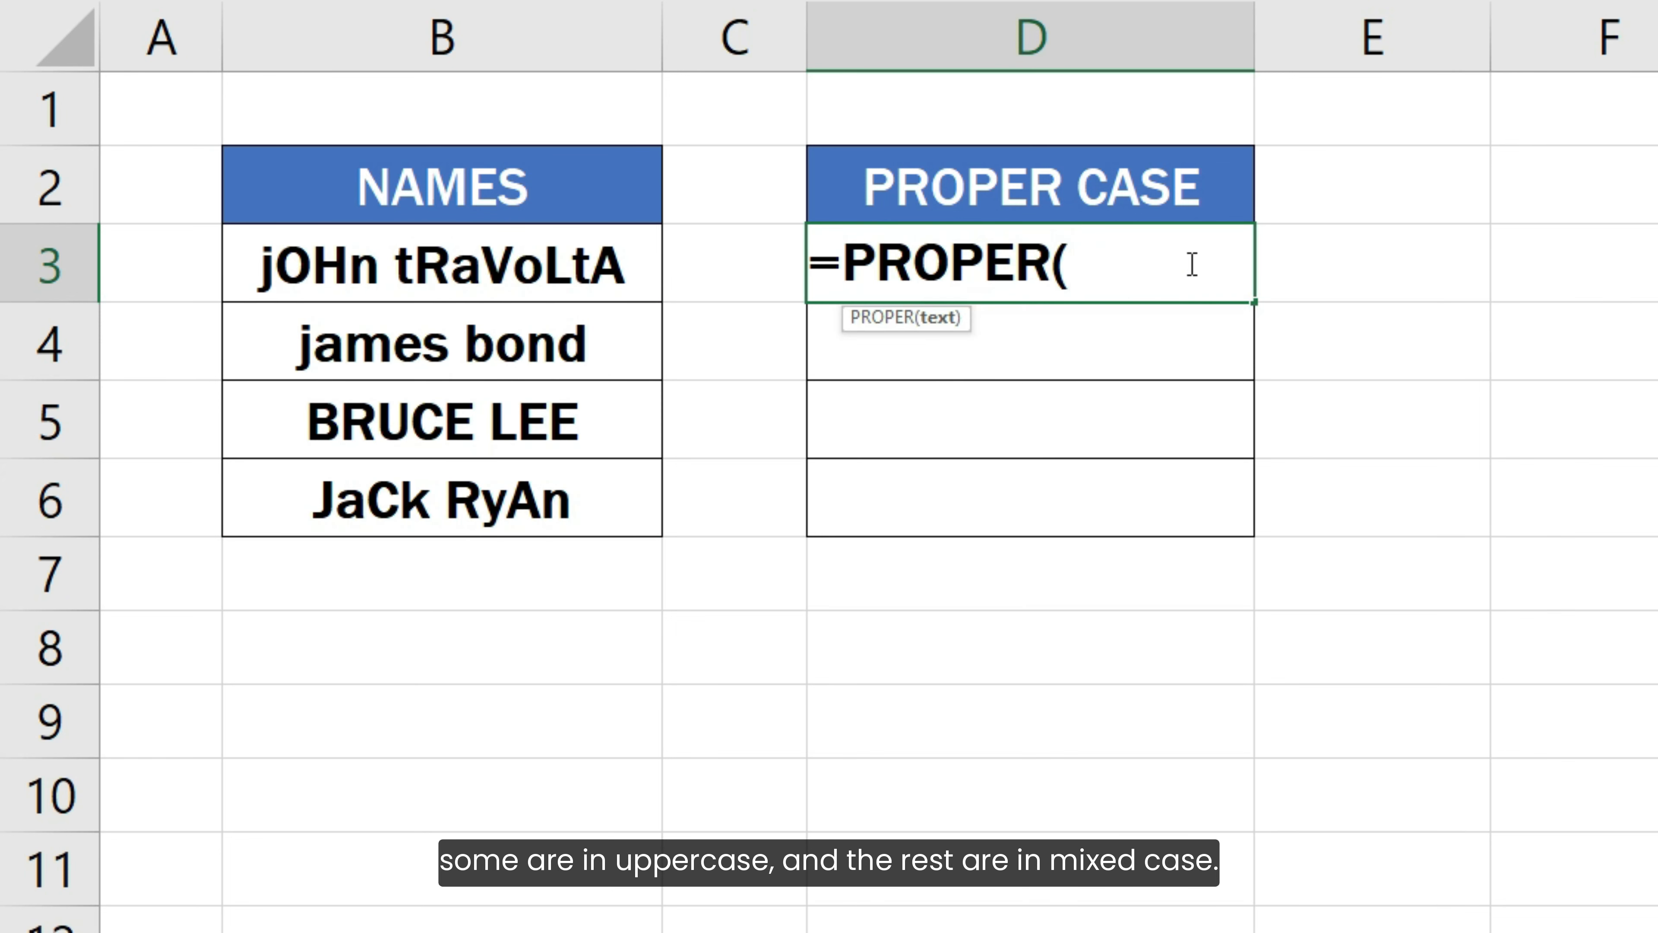
click(588, 241)
text())
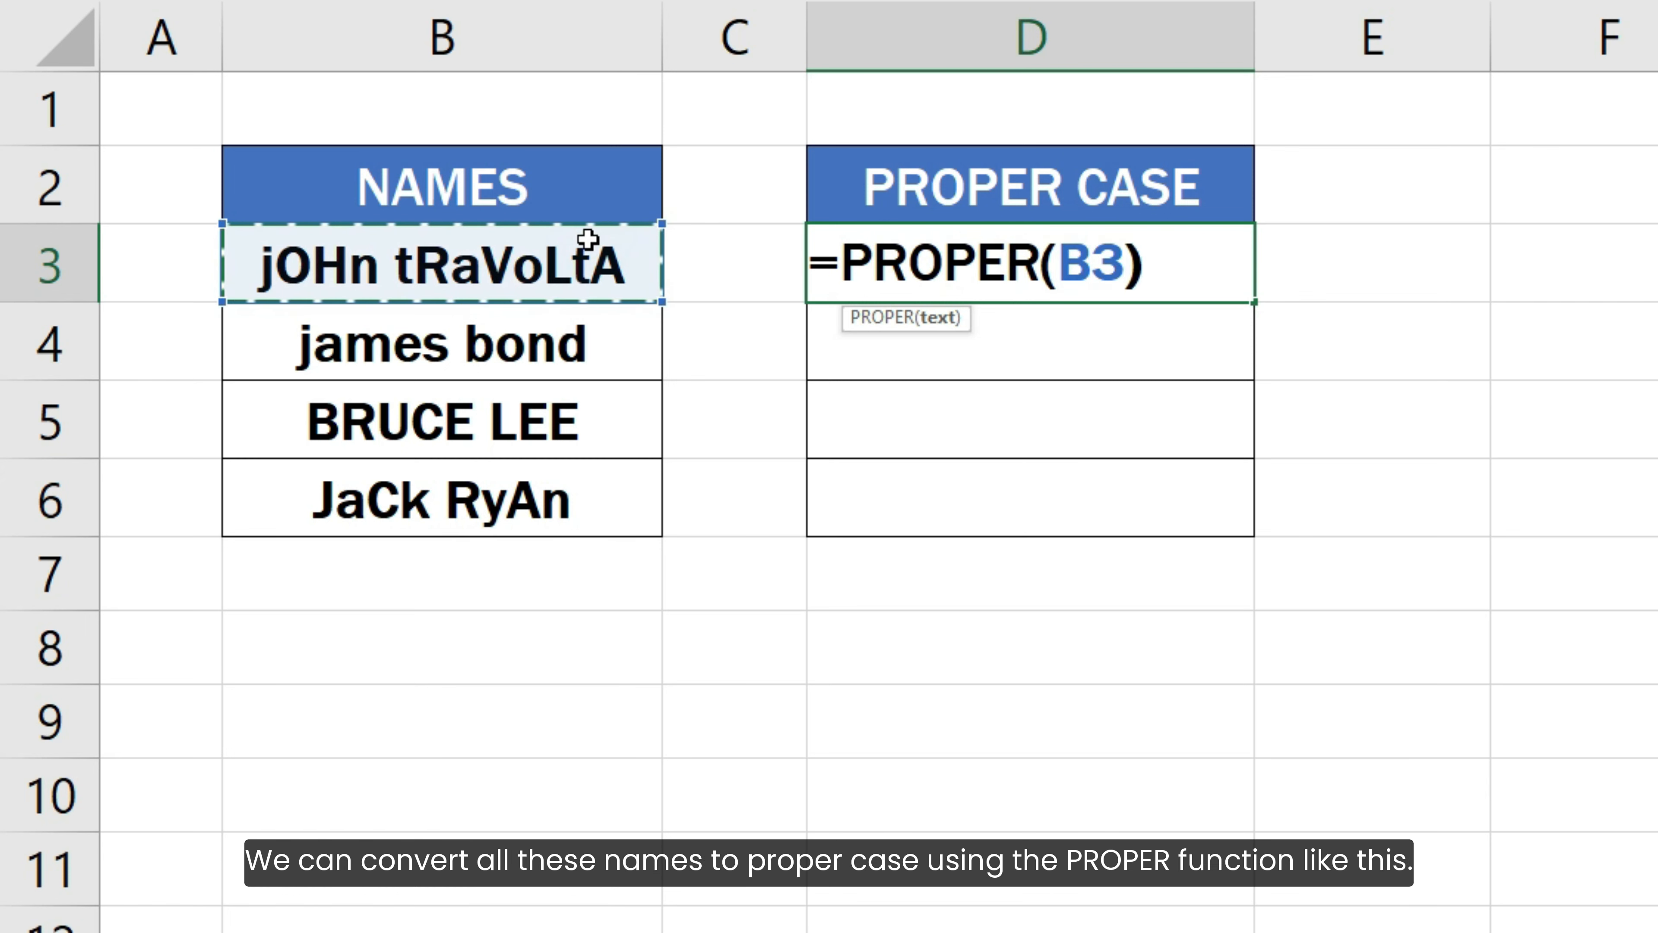
key(Return)
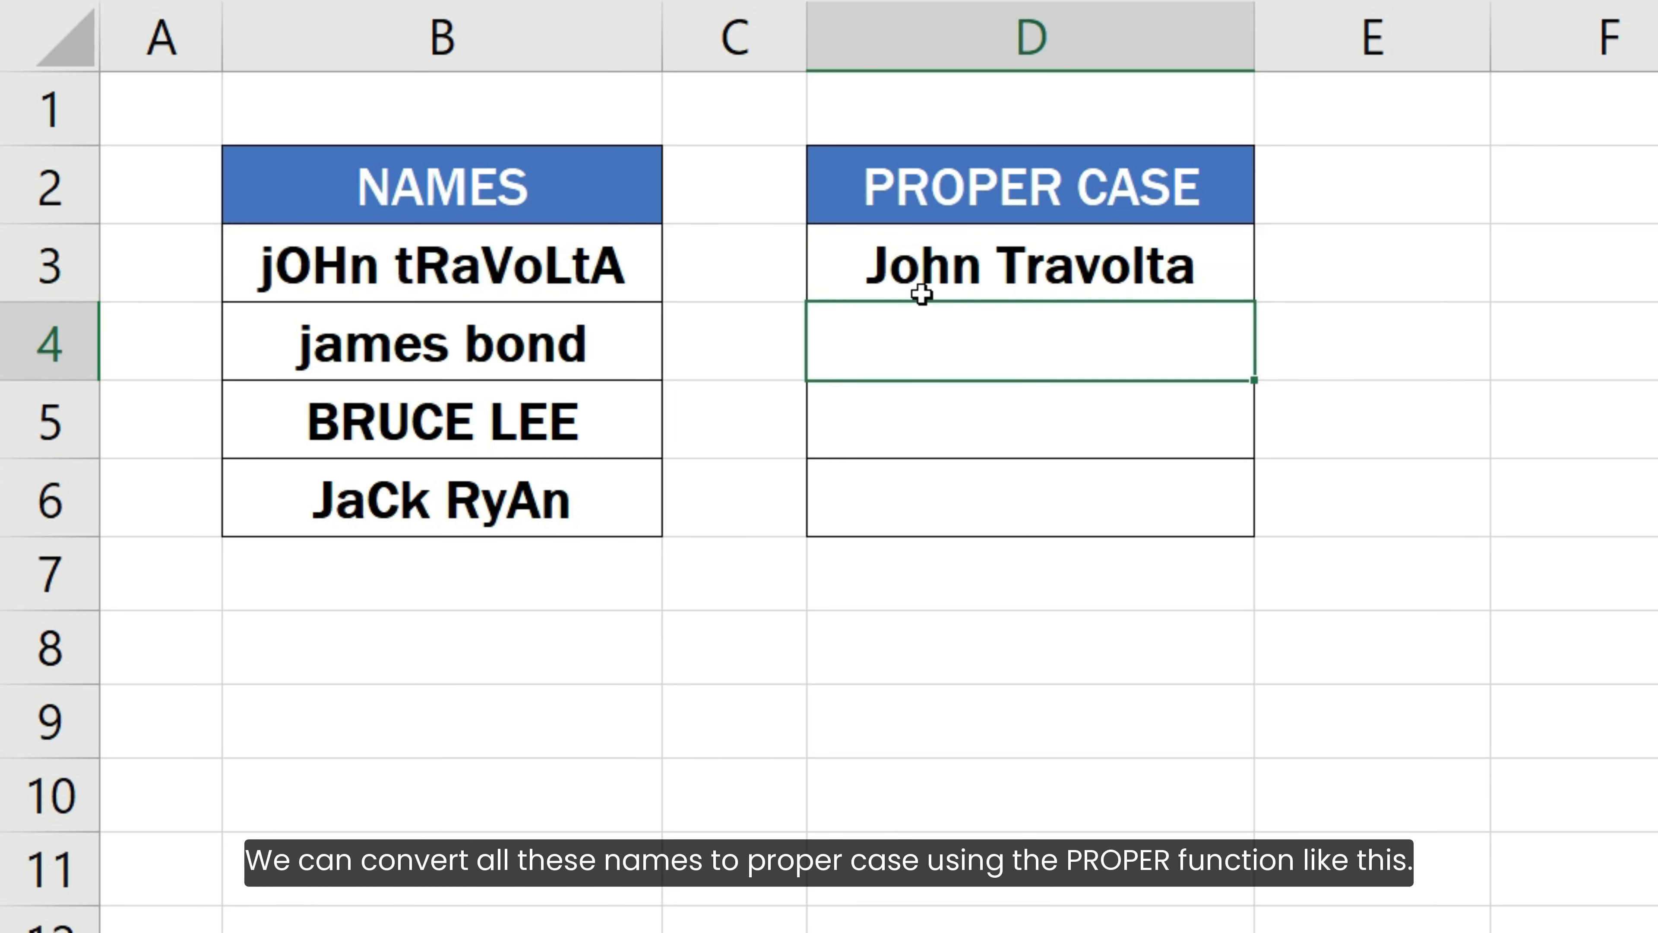
Fill the PROPER formula from D3 down to D6 to convert the remaining names
click(933, 280)
drag(1251, 302, 1244, 508)
click(1325, 507)
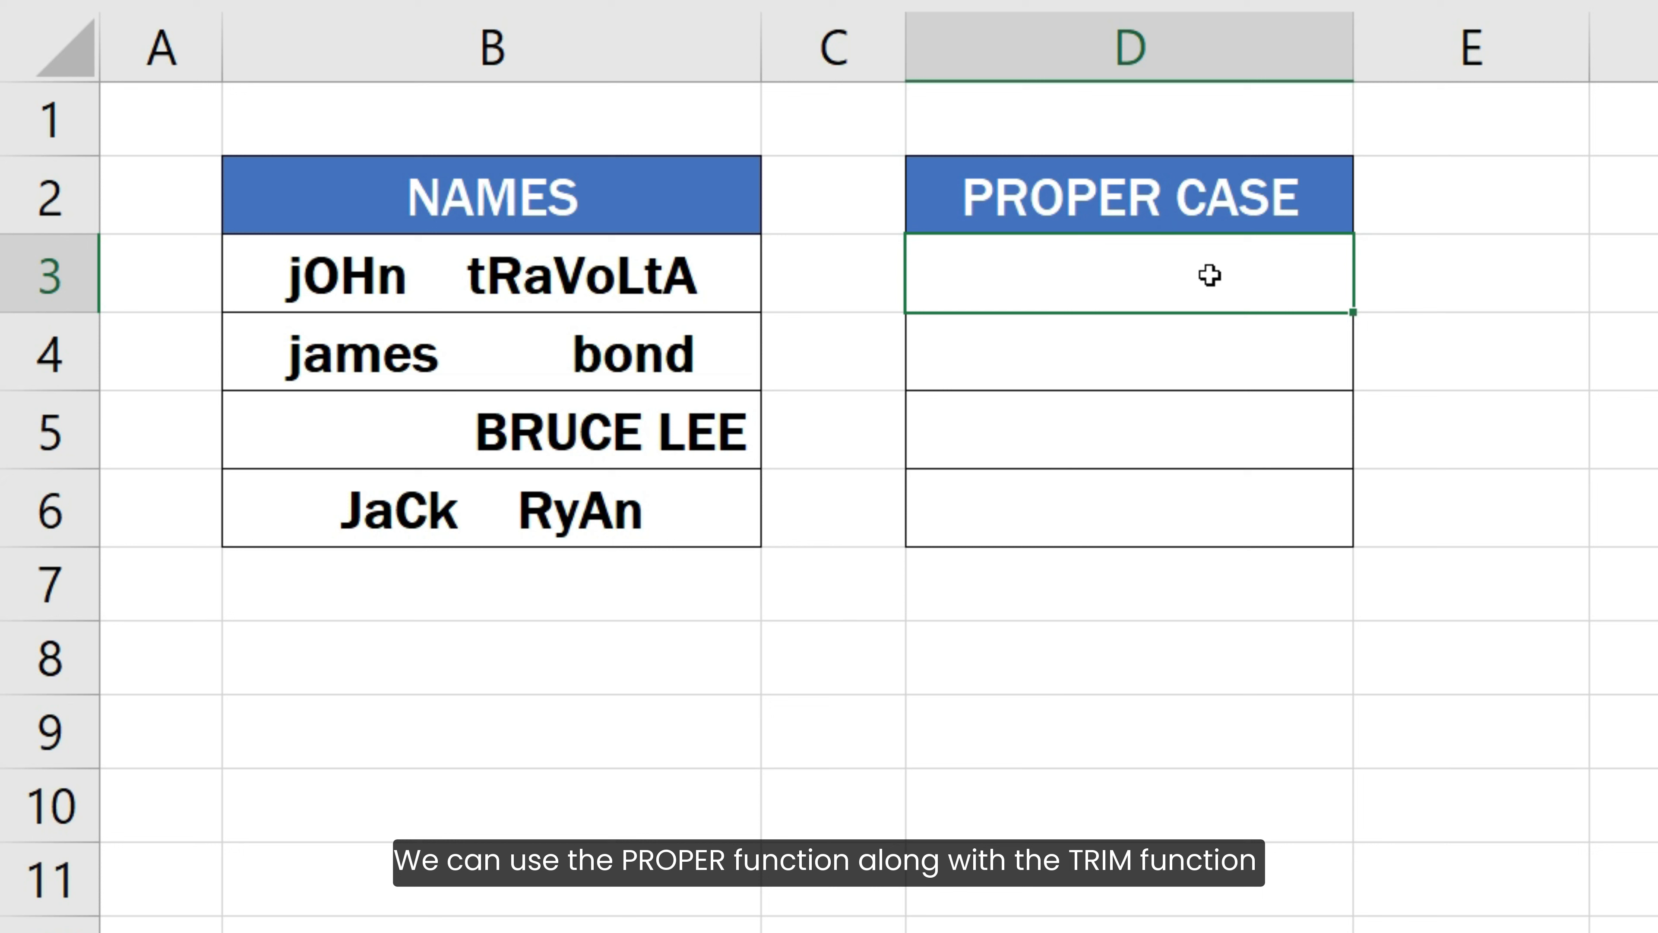
Enter =PROPER(TRIM(B3)) in cell D3 to remove extra spaces from the first name and convert it to proper case
text(=)
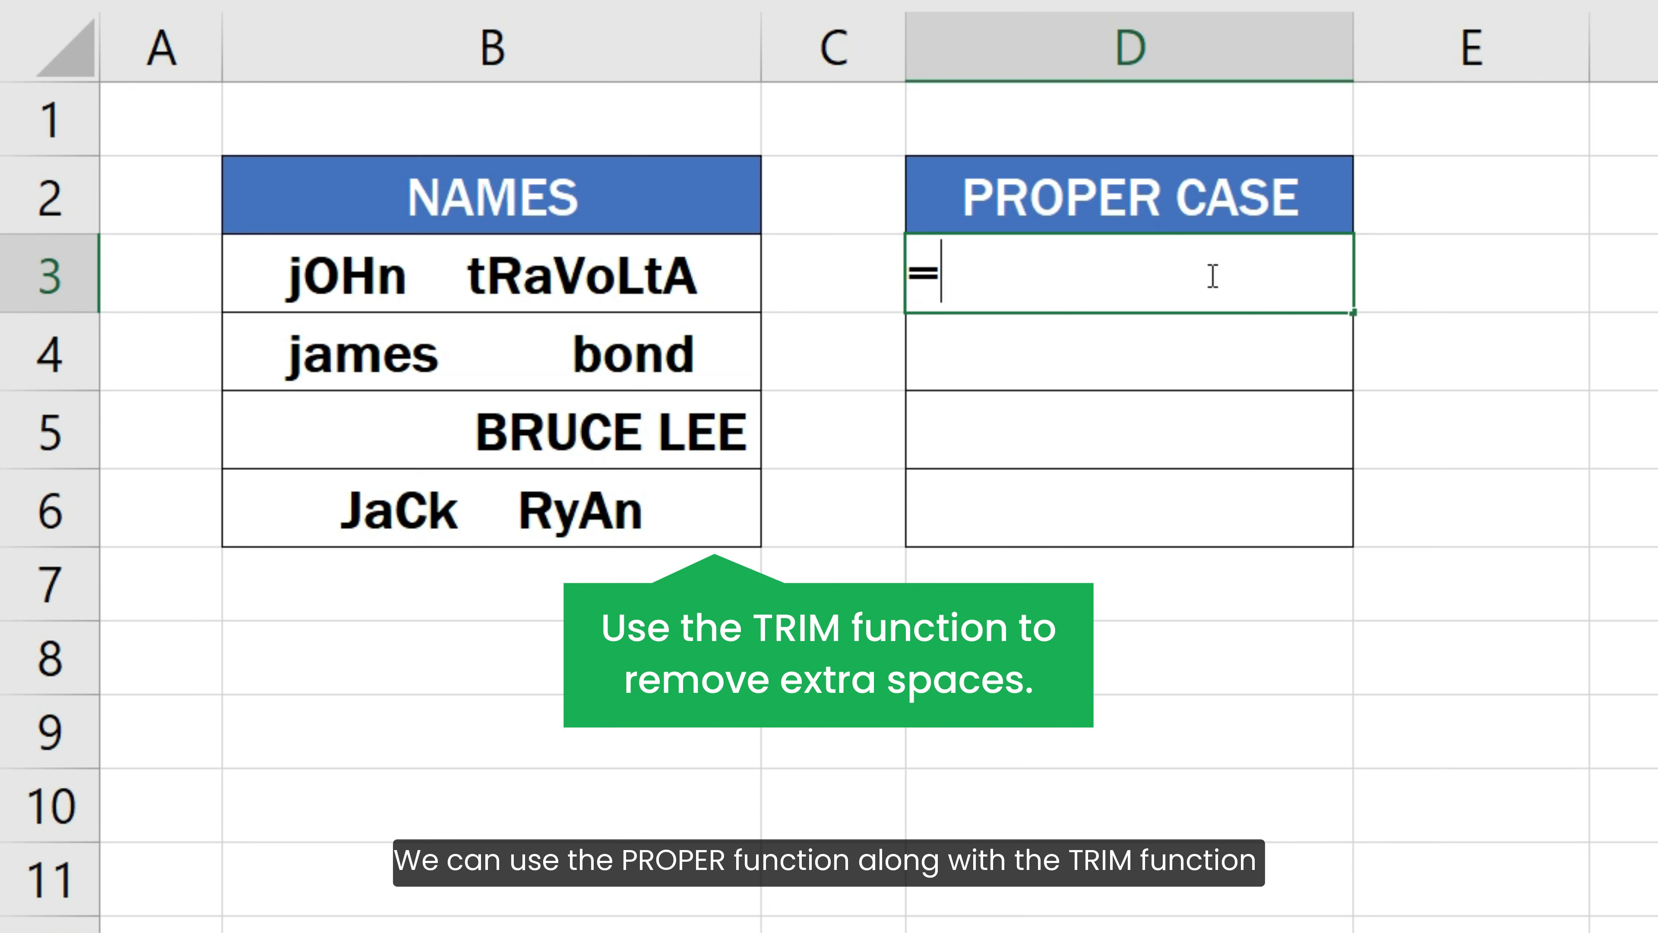
text(PRO)
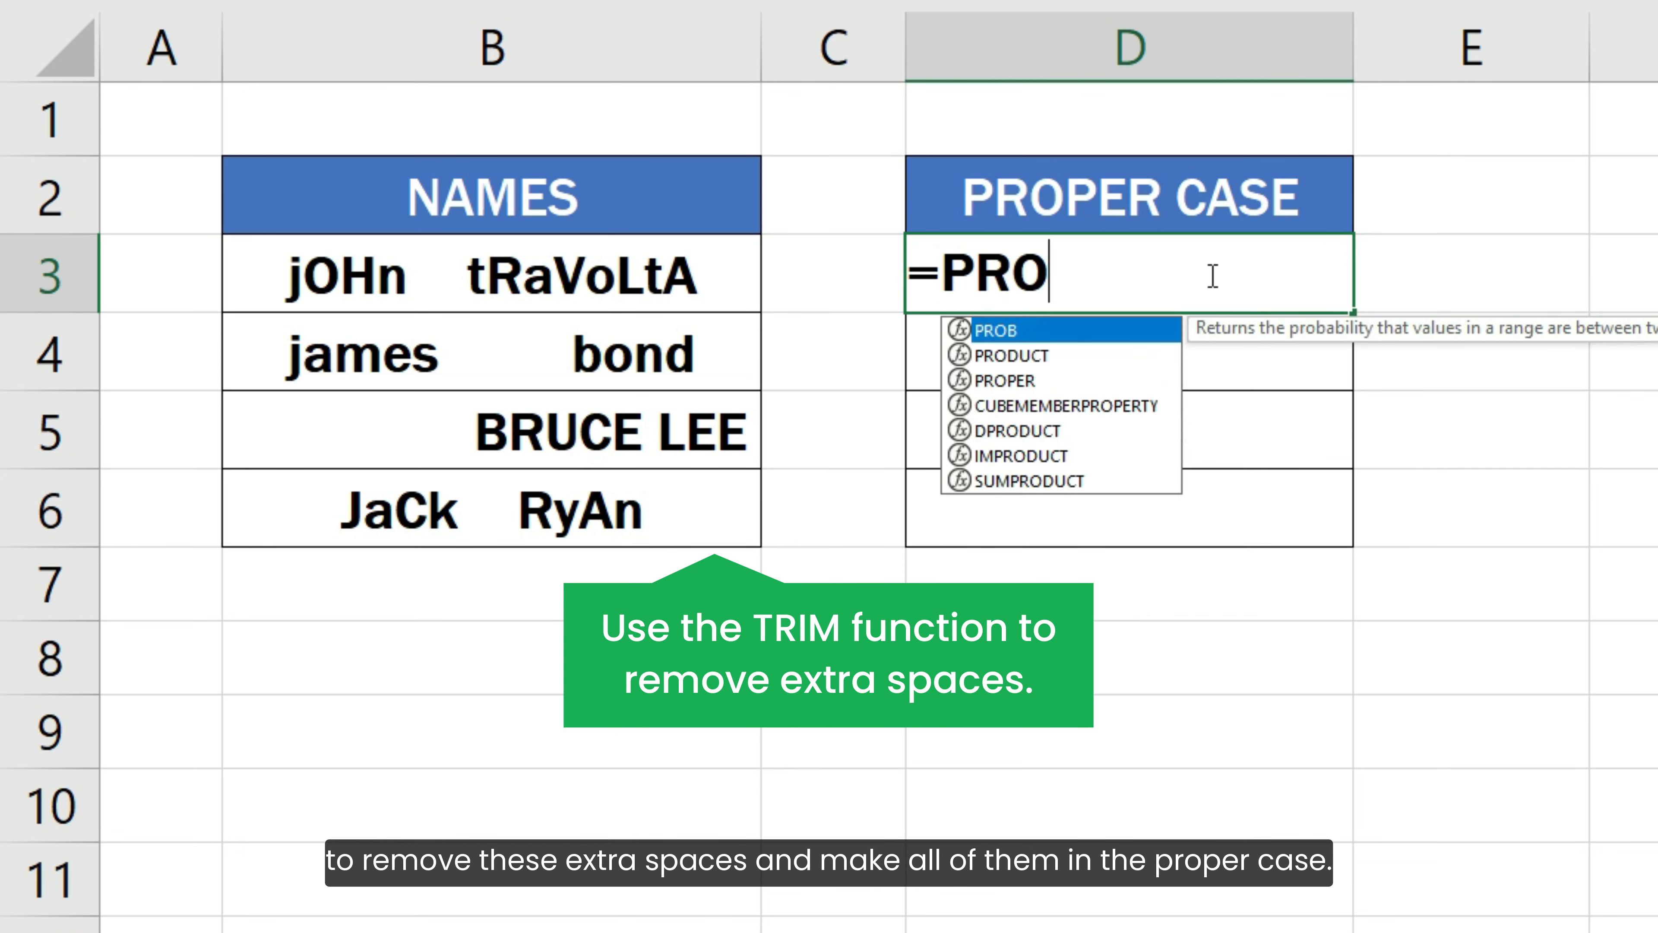
text(PER(TRI)
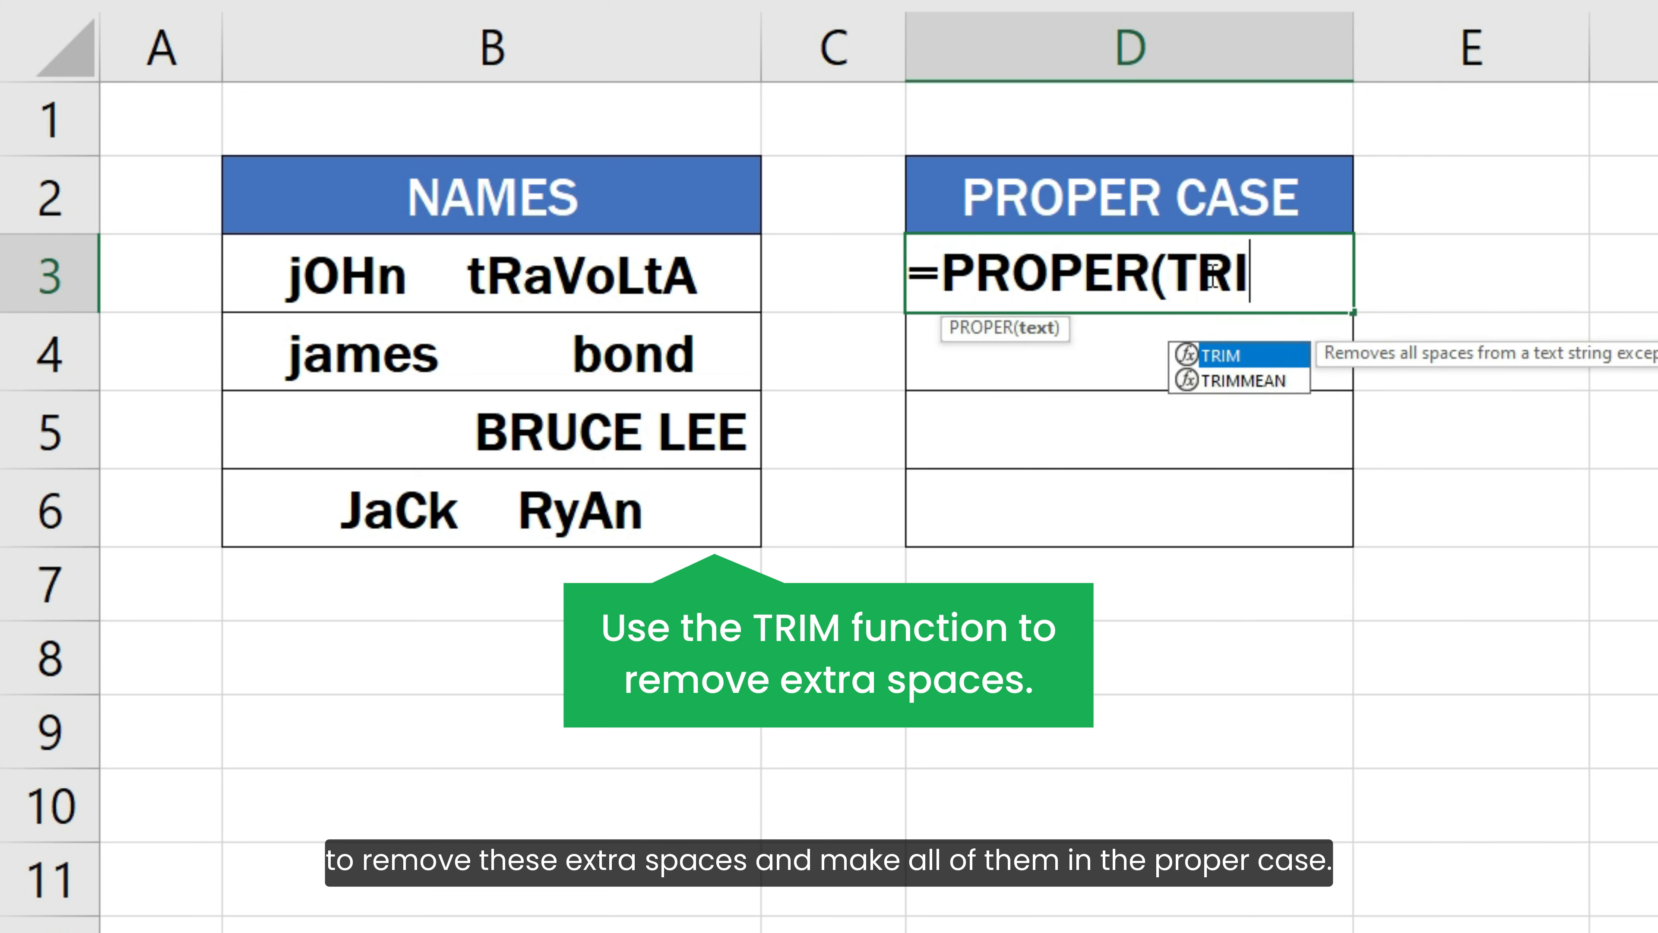
text(M()
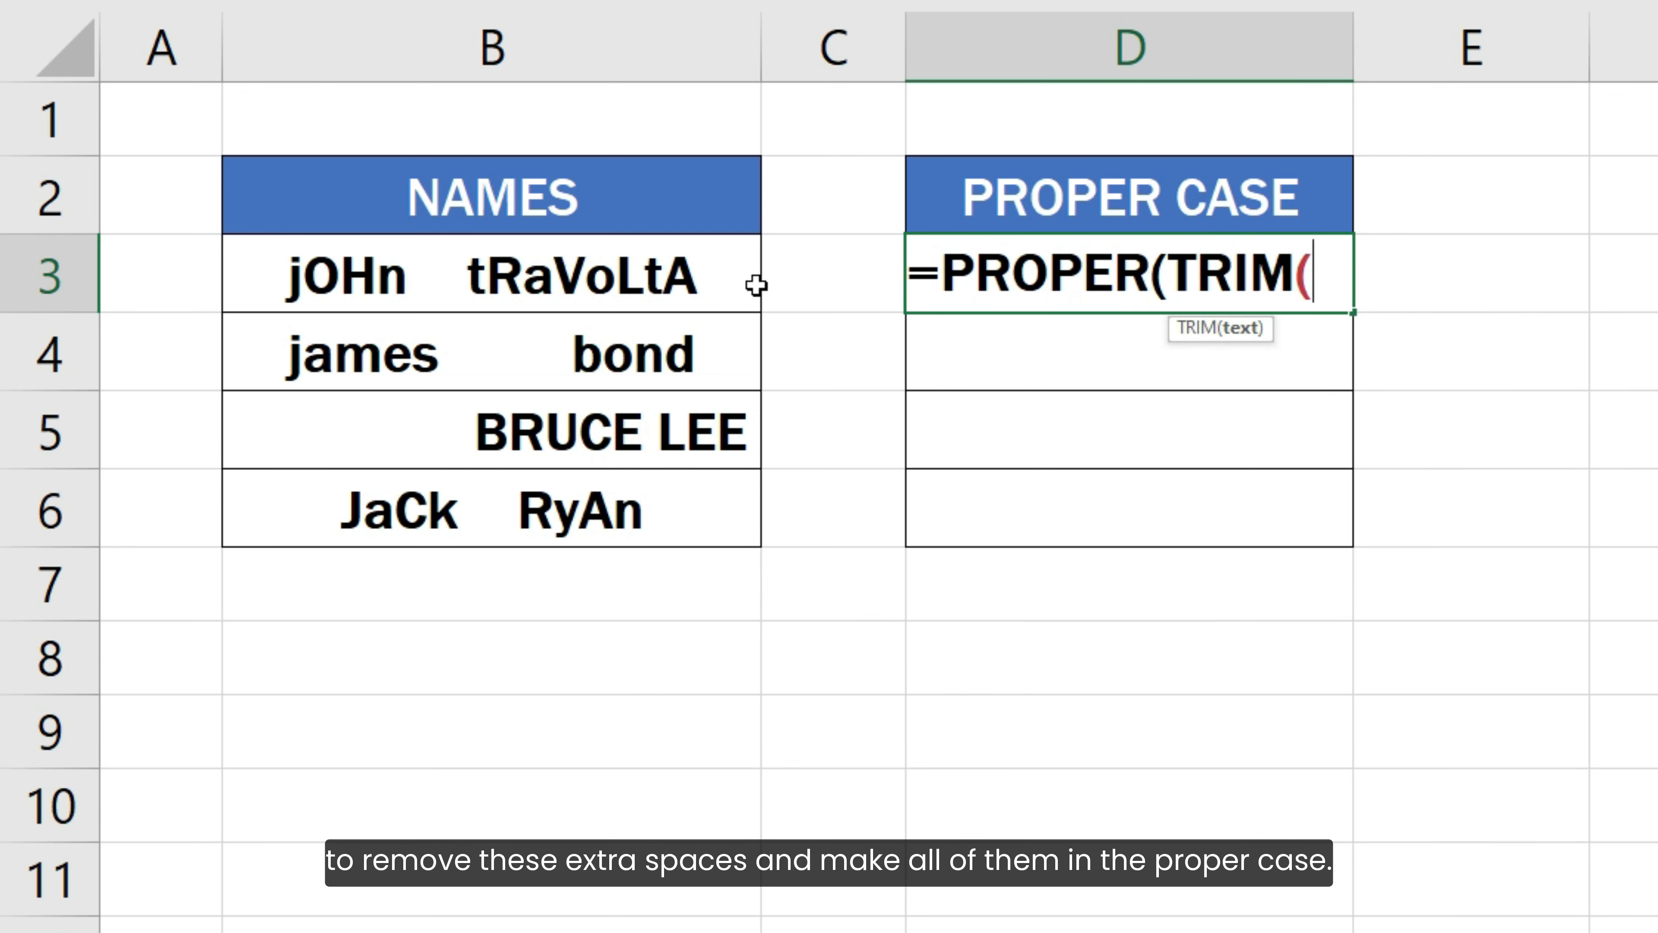
click(732, 283)
text()))
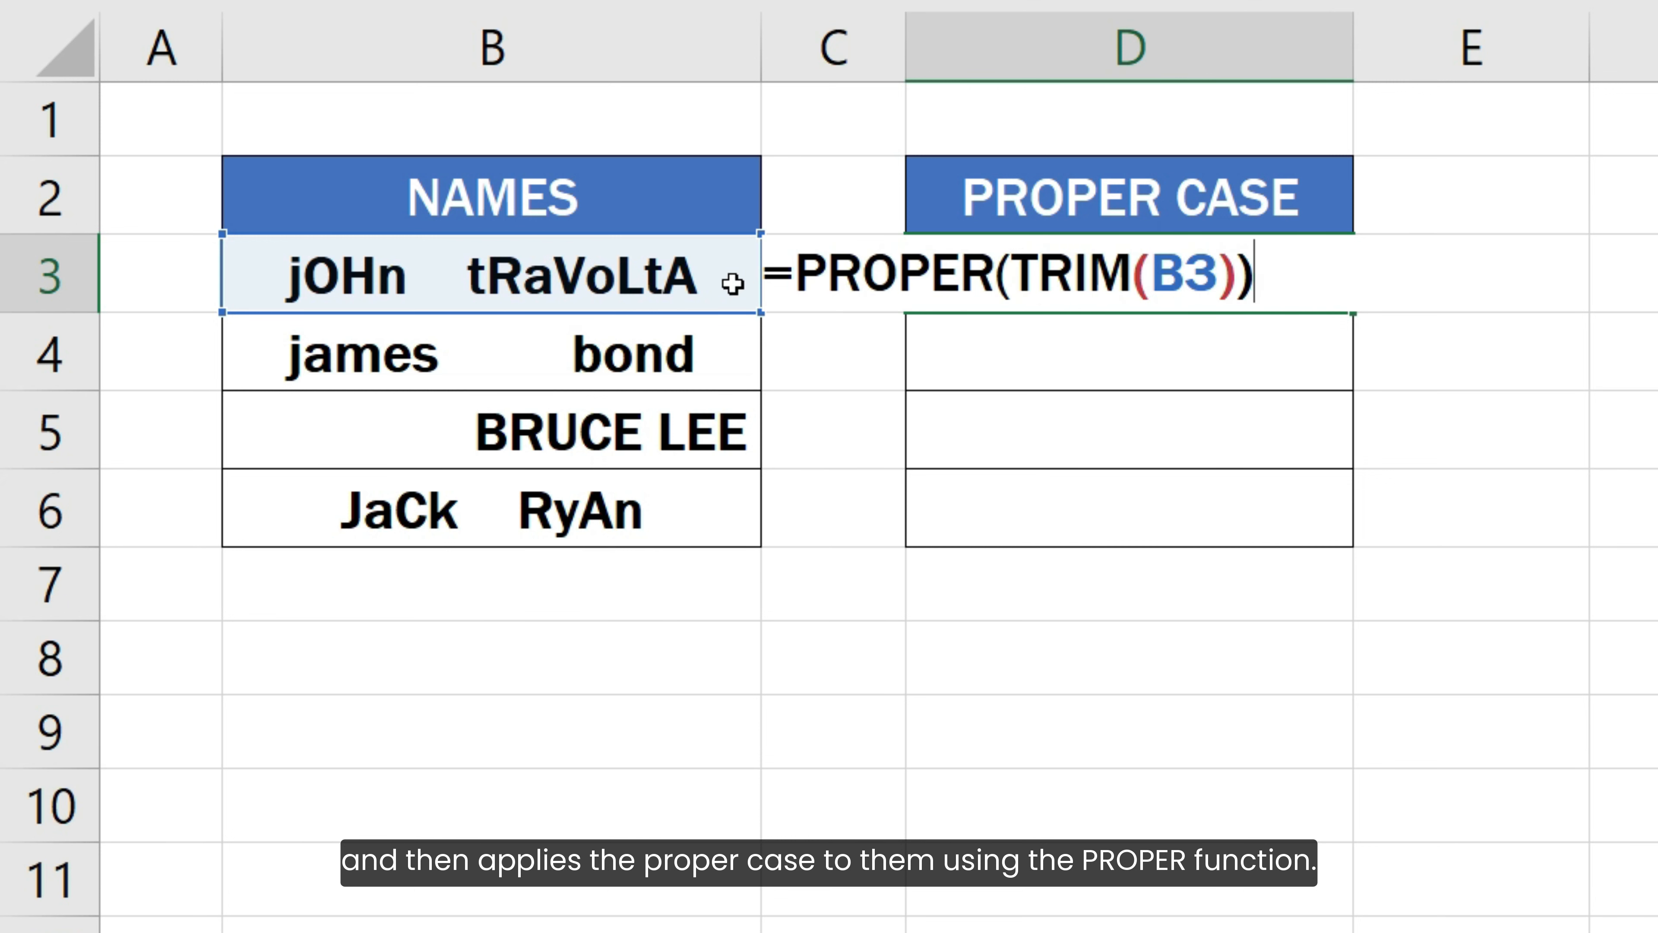
key(Return)
Fill the combined PROPER and TRIM formula from D3 down to D6 for the remaining names
click(970, 270)
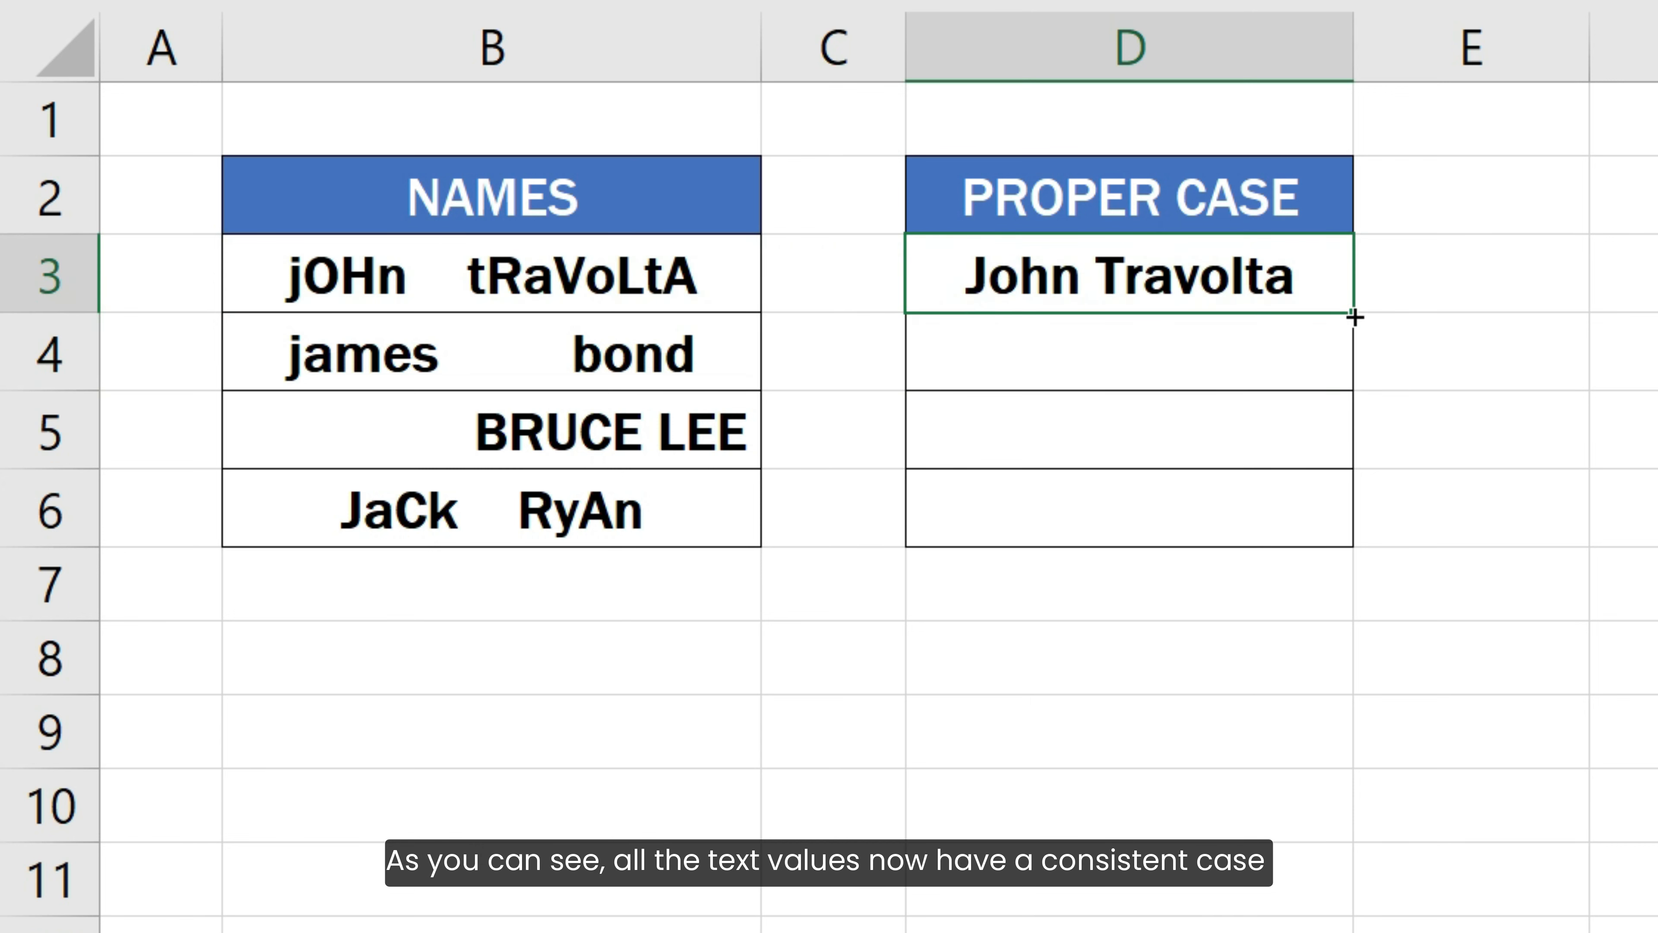
drag(1355, 317, 1410, 518)
click(1410, 519)
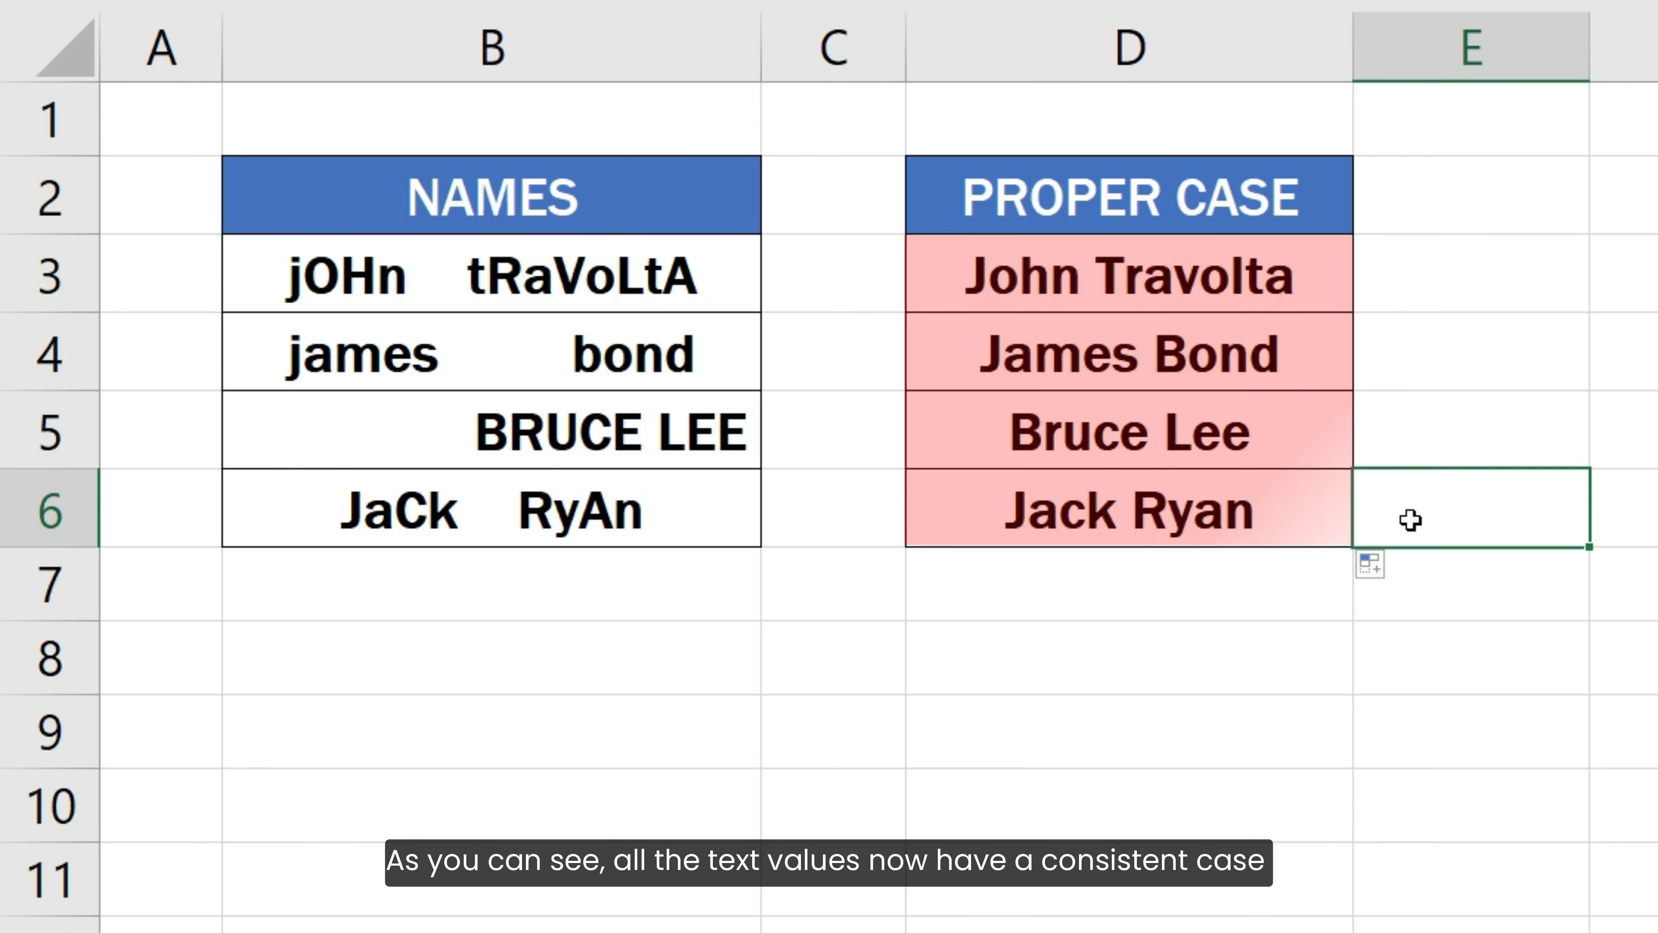